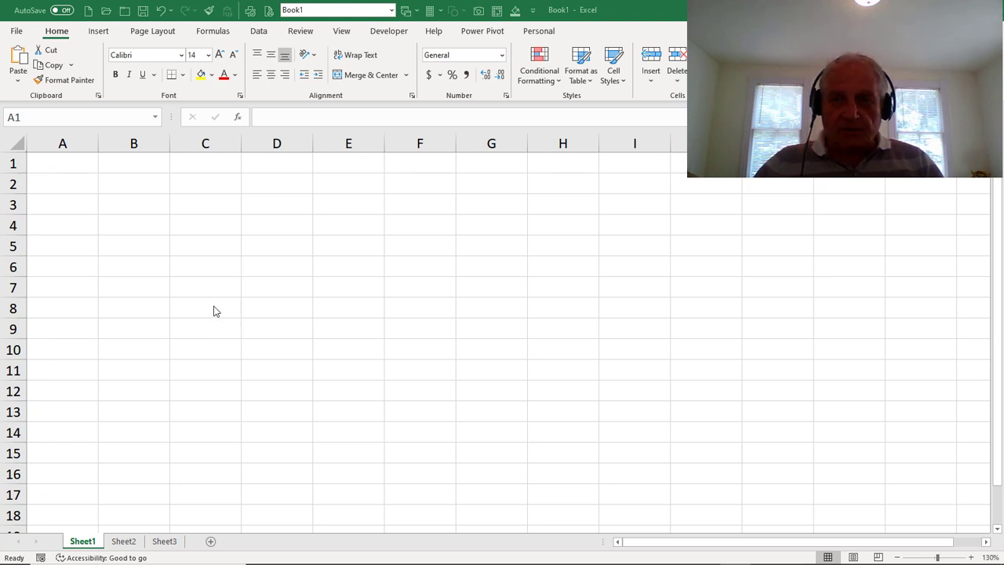
Enter the formula ="" in C10, and replace it in place with its value only.
left_click(215, 350)
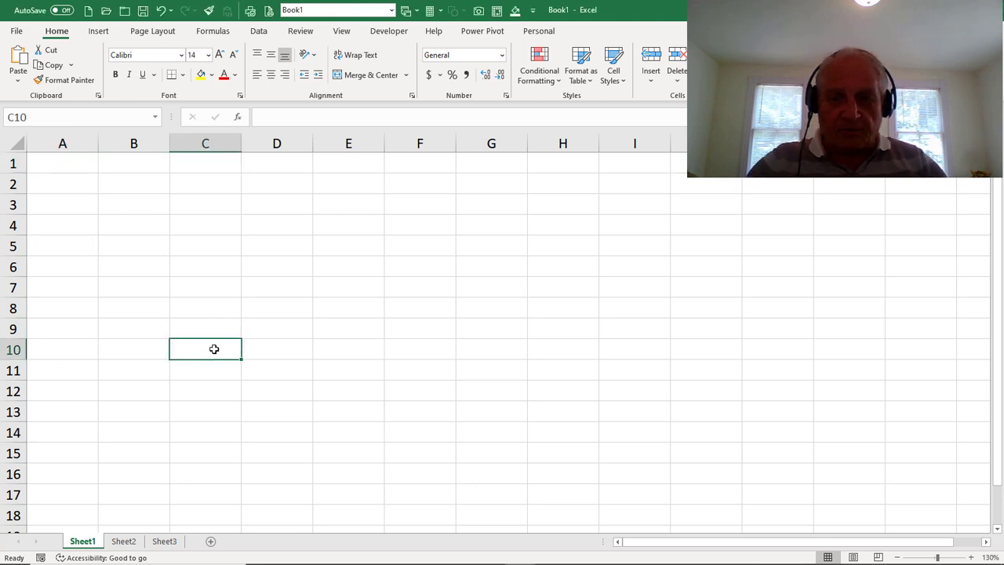
type("=\"\"")
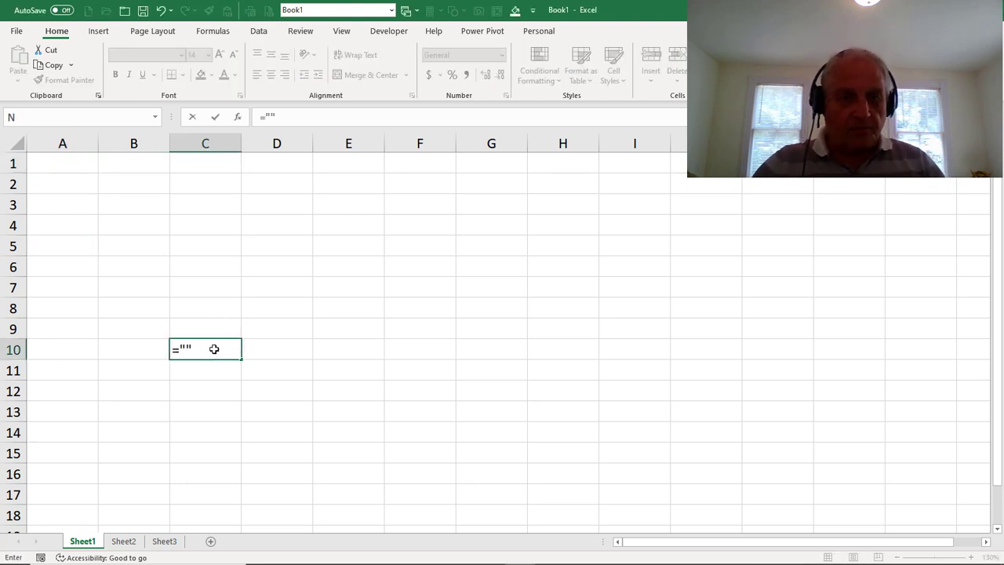
key("ctrl+Return")
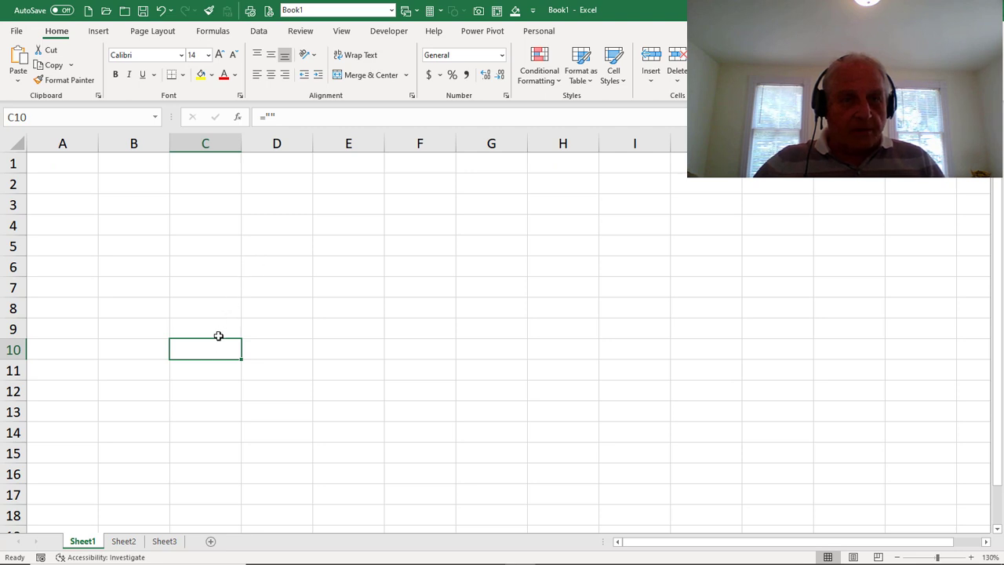
mouse_move(215, 341)
left_mouse_down()
mouse_move(219, 293)
mouse_move(210, 348)
left_mouse_up()
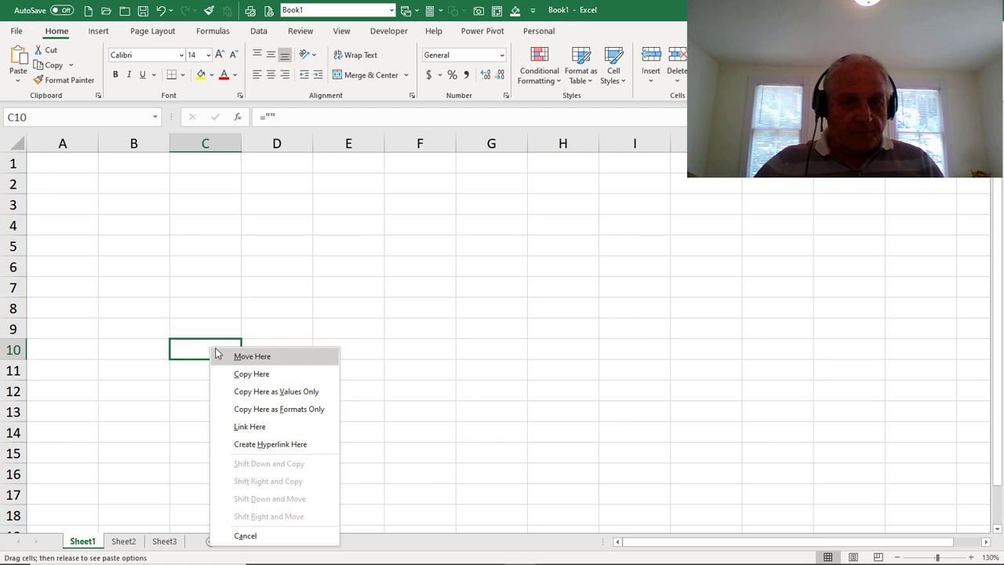
left_click(284, 392)
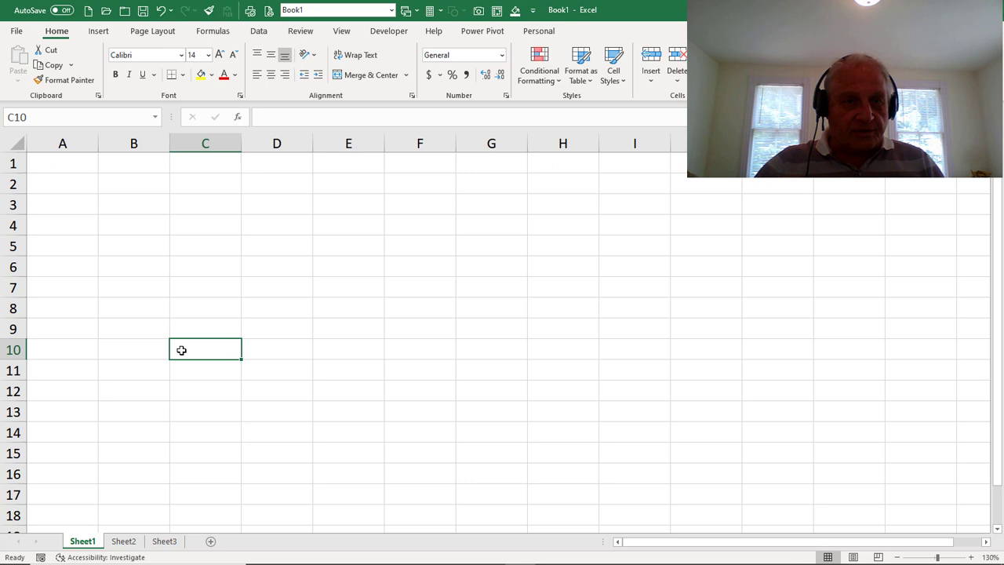
Enter the formula =C10=C11 in D5 to compare the two cells.
left_click(280, 246)
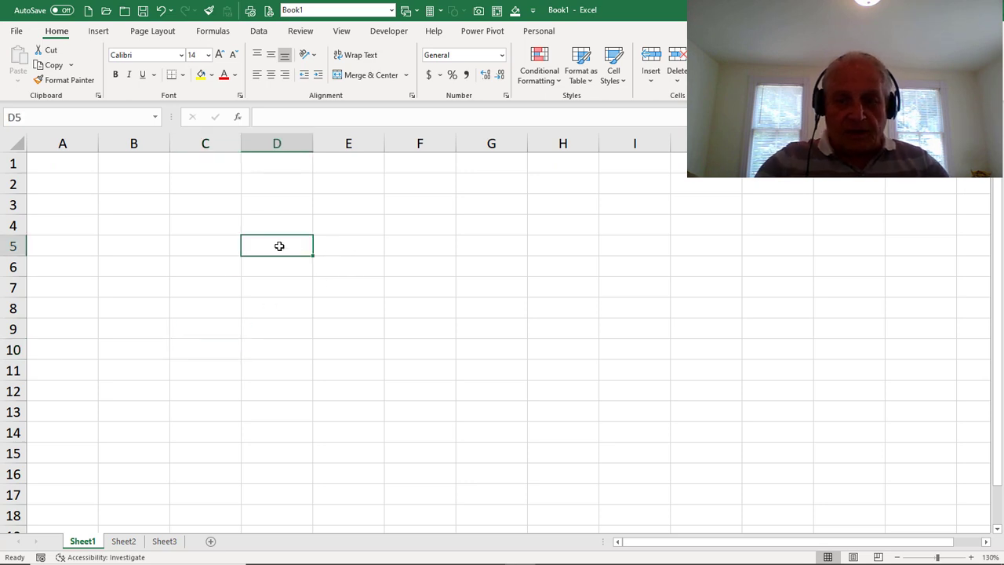
type("=c10=c11")
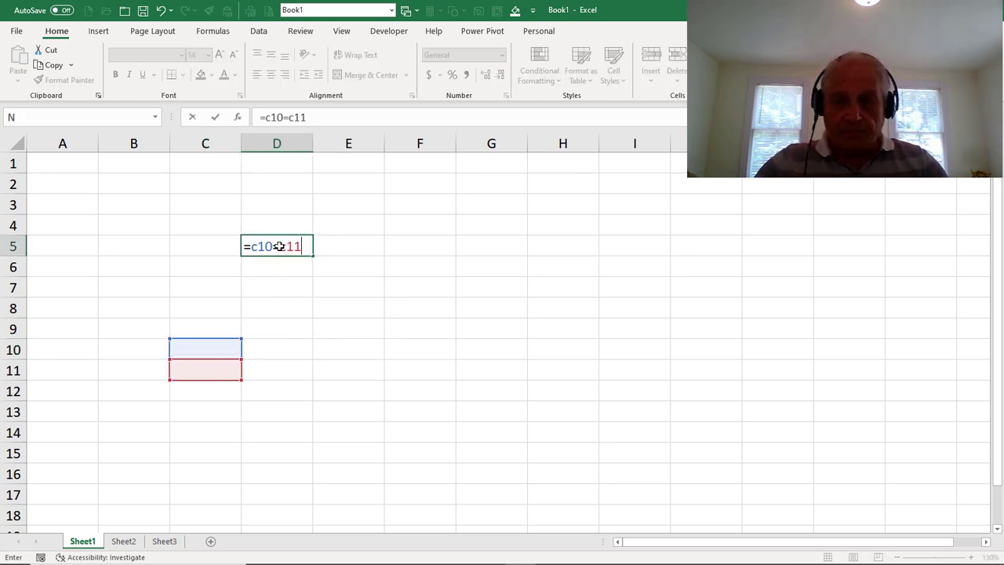
key("Return")
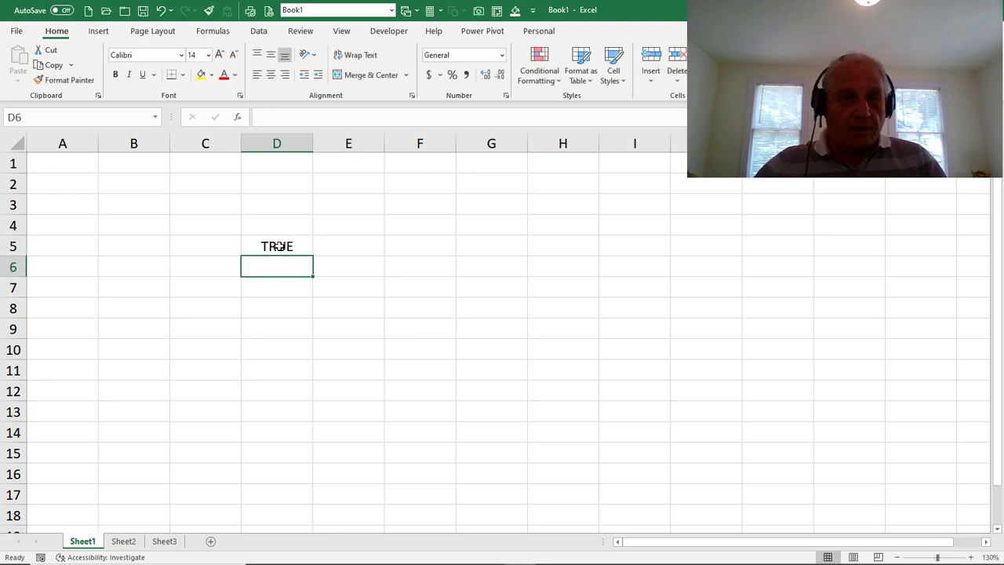
Examine the contents of C10 against the other cells in column C between rows 1 and 16, ending on C10.
left_click(223, 347)
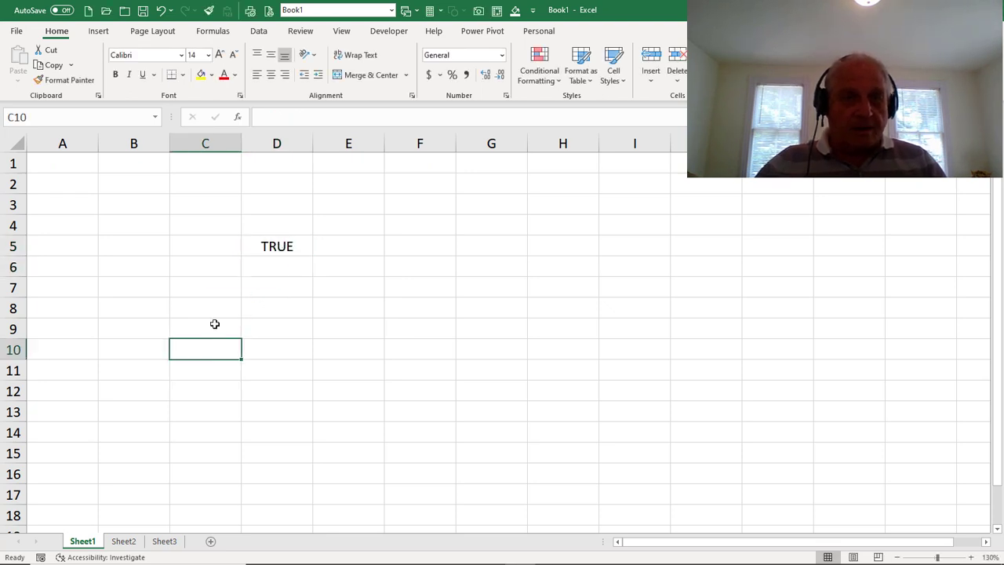
left_click(214, 323)
left_click(210, 345)
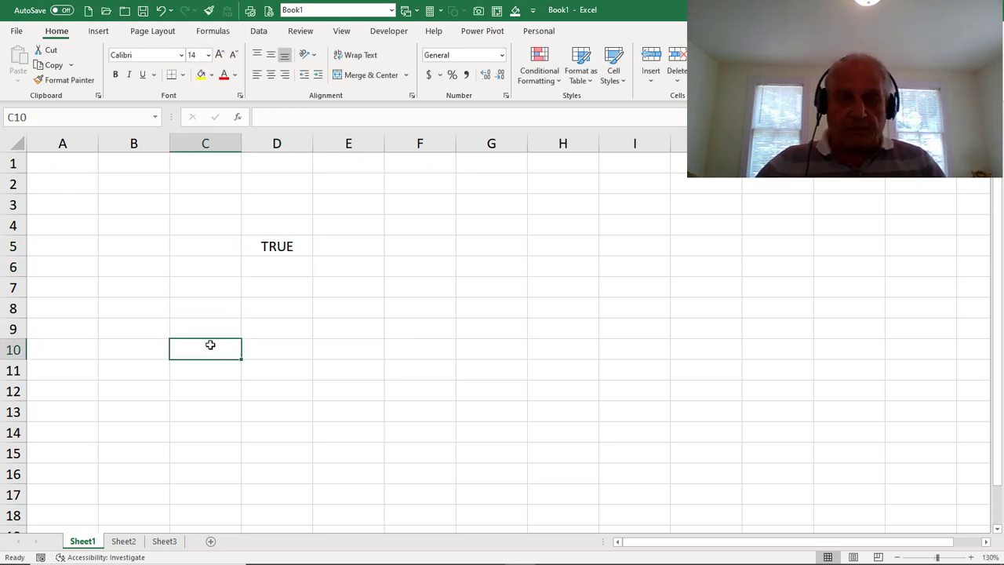
left_click(210, 161)
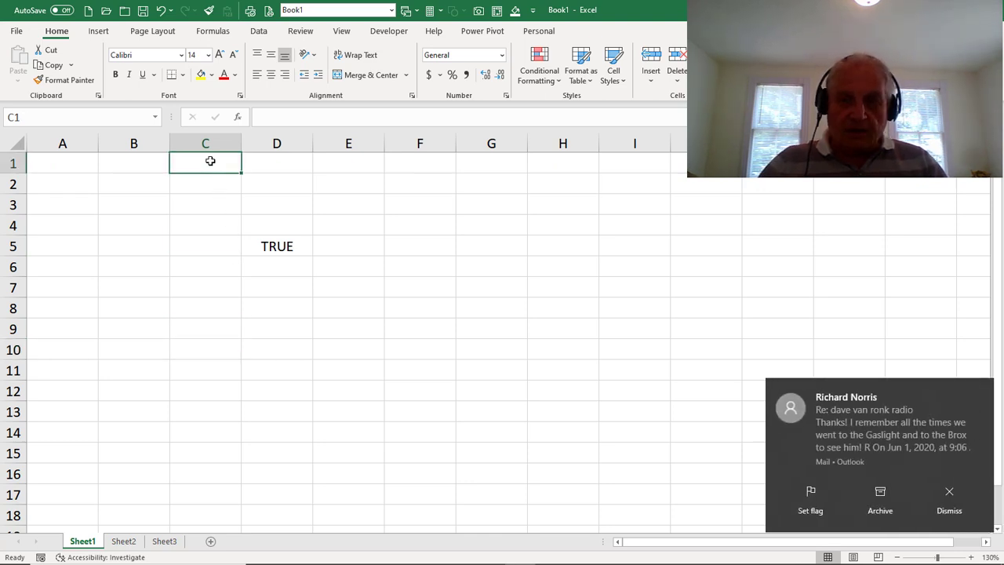
left_click(951, 496)
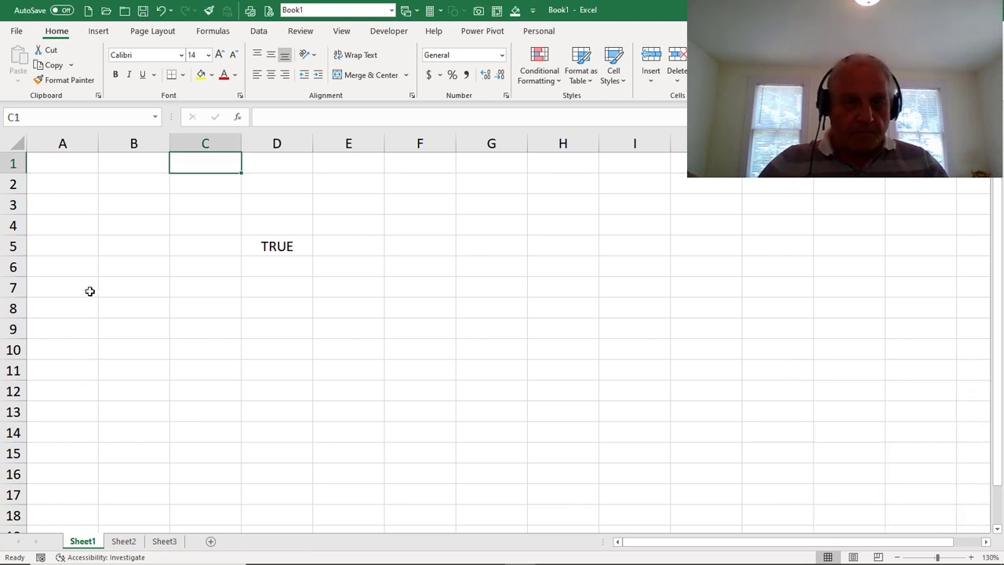
key("Down")
key("Down")
key("Down")
key("Down")
key("Down")
key("Down")
key("Down")
key("Down")
key("Down")
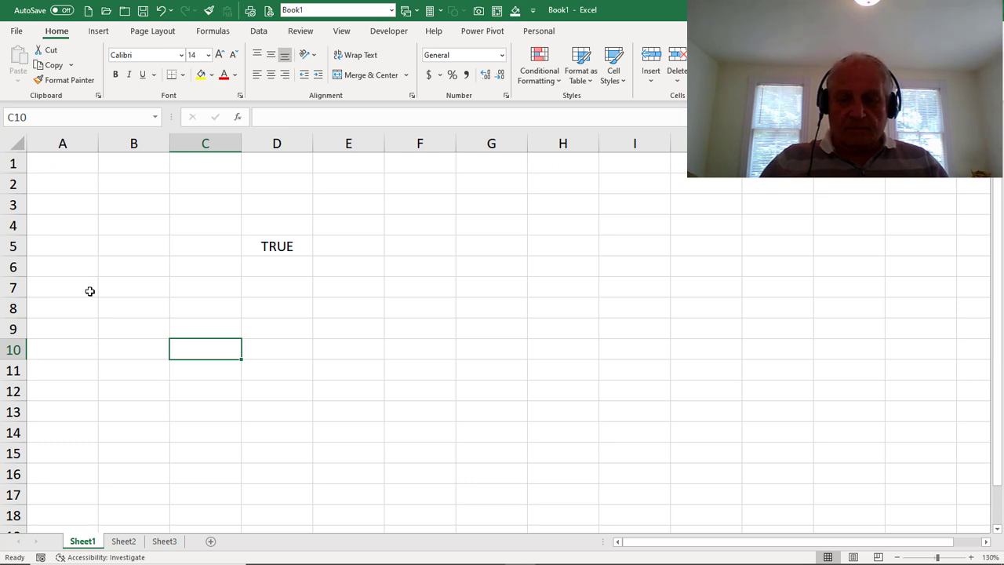
key("Down")
key("Down")
key("Down")
key("Down")
key("Down")
key("Down")
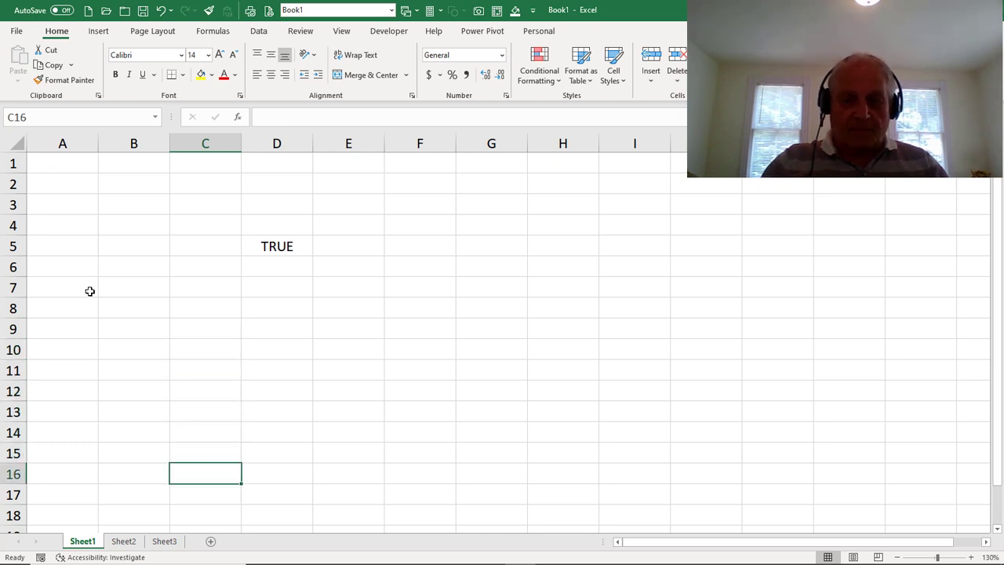
key("Up")
key("Up")
key("Up")
key("Up")
key("Up")
key("Up")
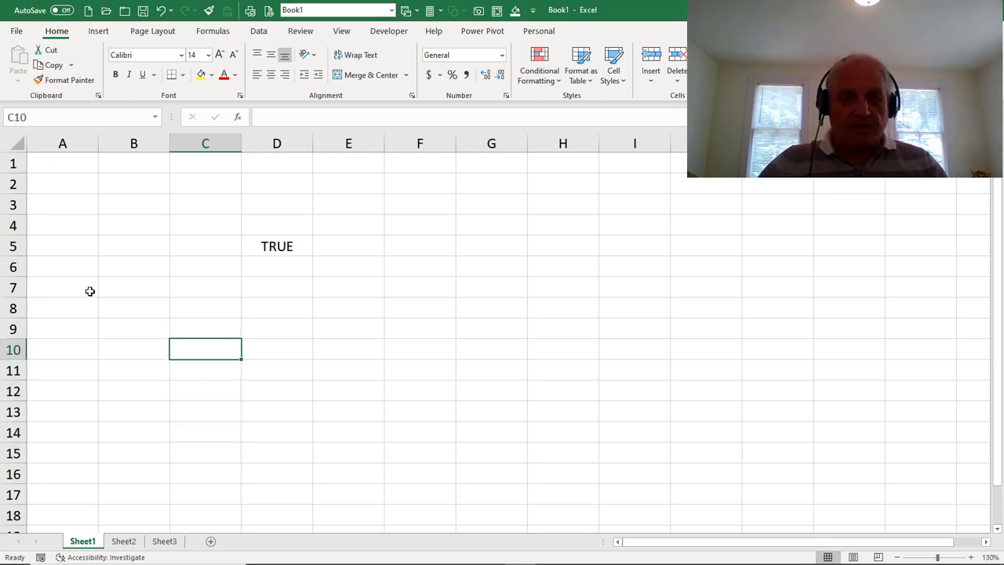
Test whether C10 is empty by entering =ISBLANK(C10) in D10.
left_click(275, 354)
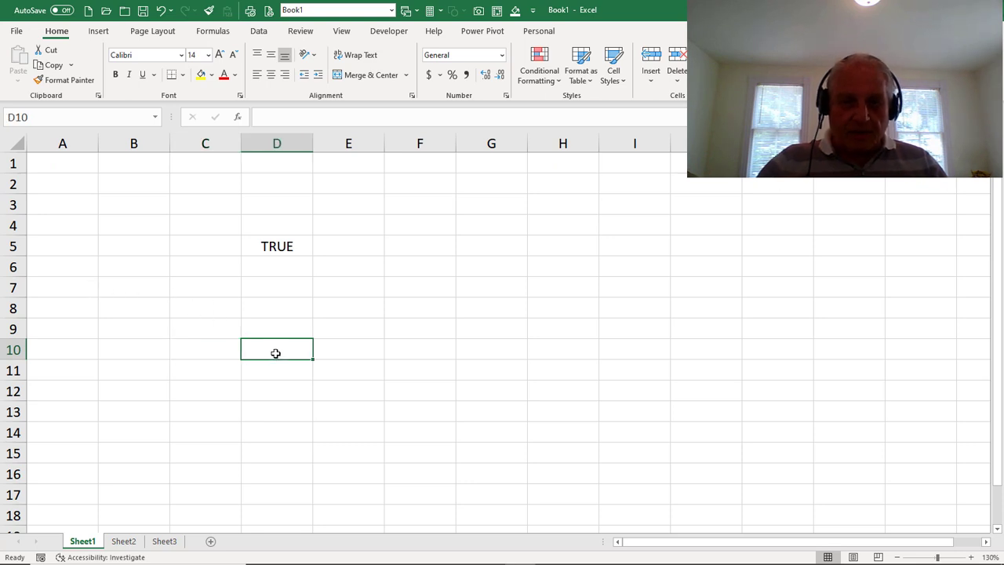
type("=")
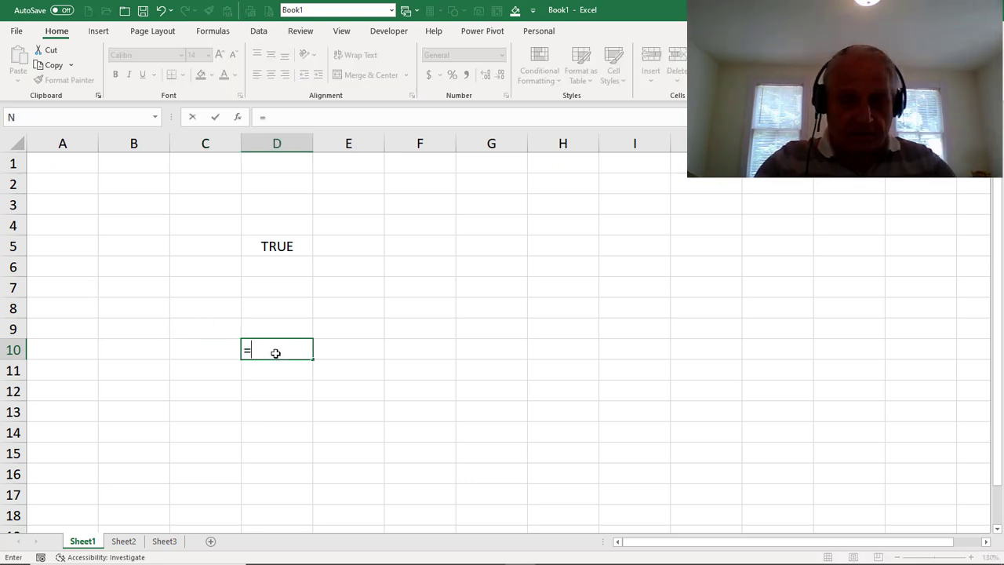
type("isblank")
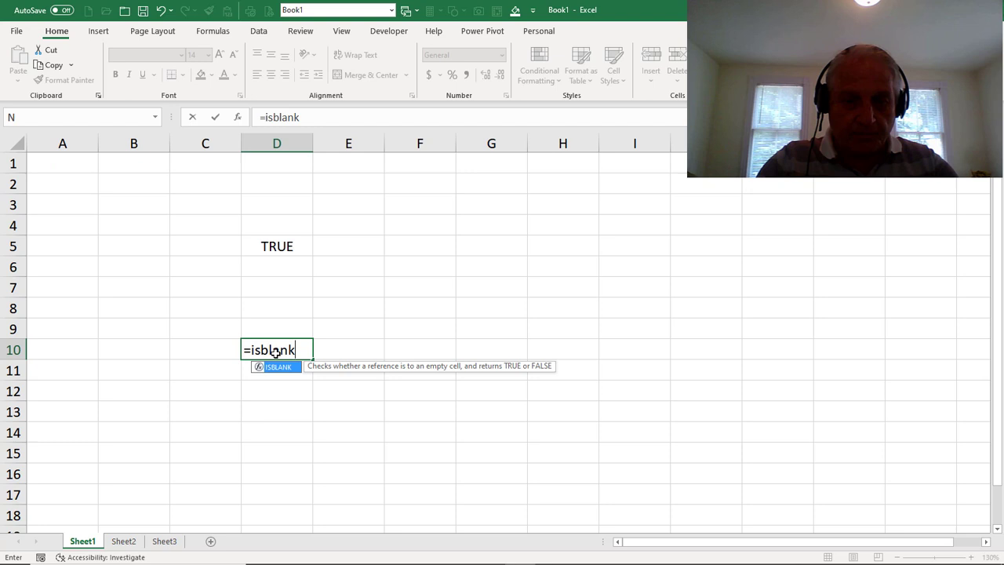
type("(c10)")
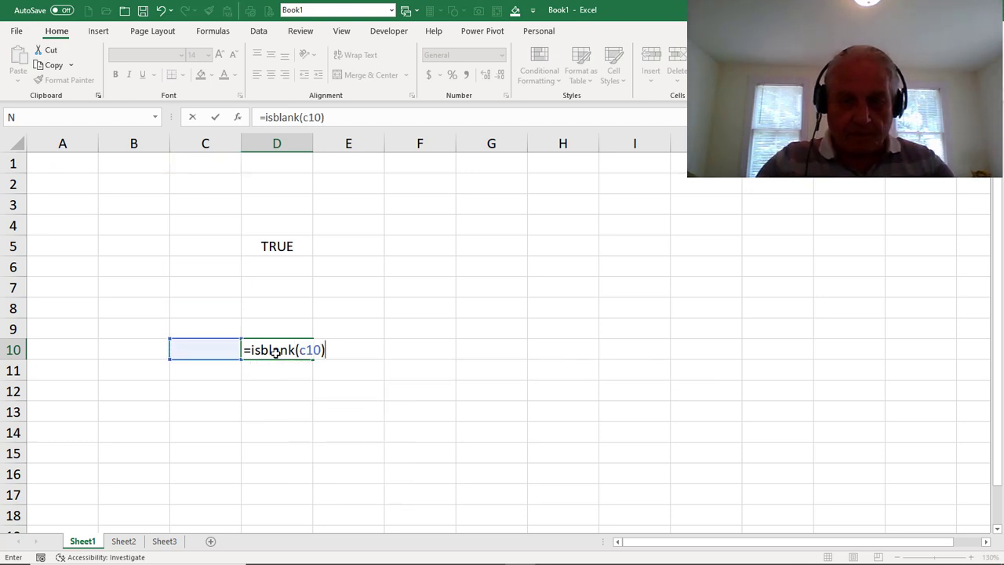
key("Return")
left_click(276, 352)
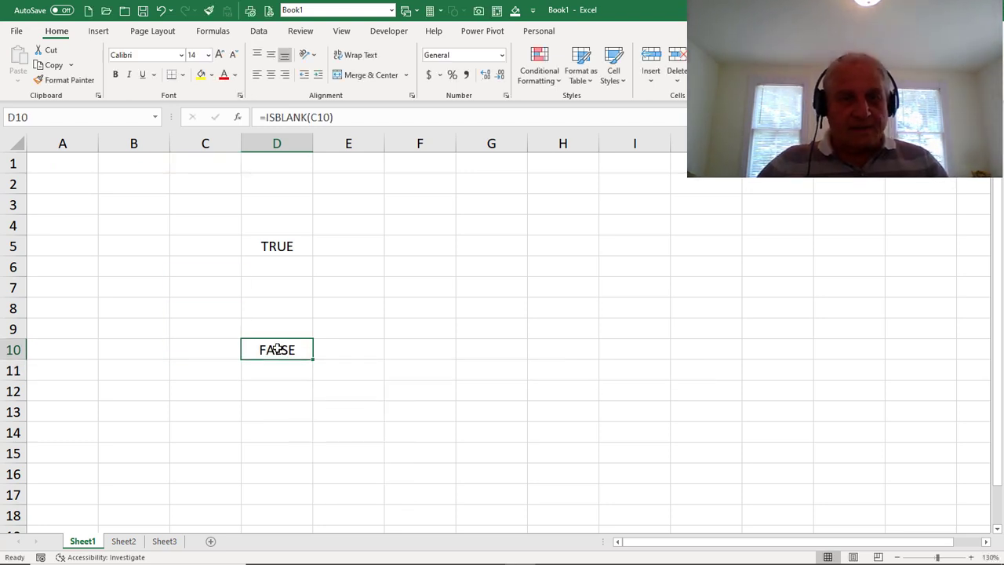
Enter =COUNTBLANK(C10) in E10 and compare it with the ISBLANK test in D10.
left_click(347, 345)
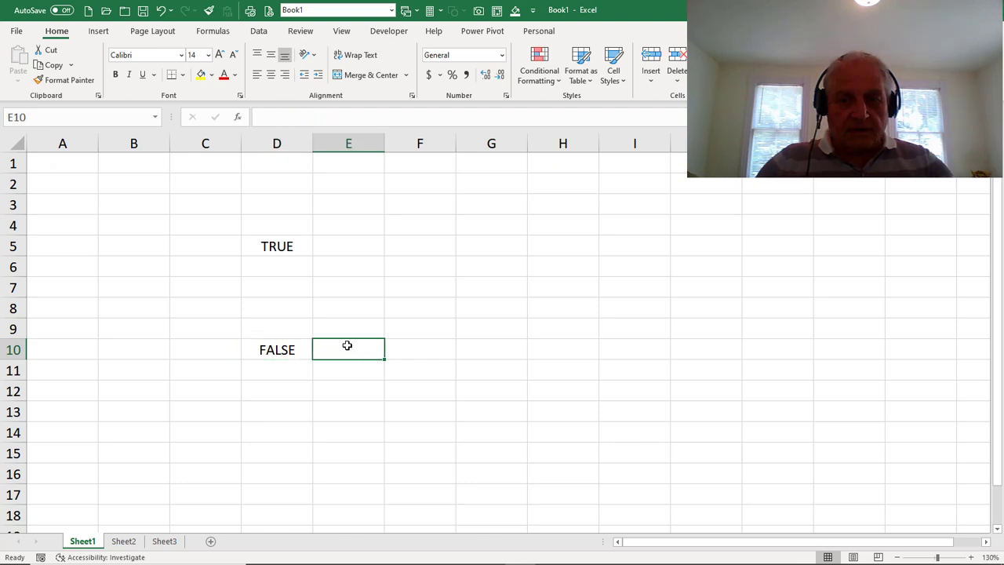
type("=count")
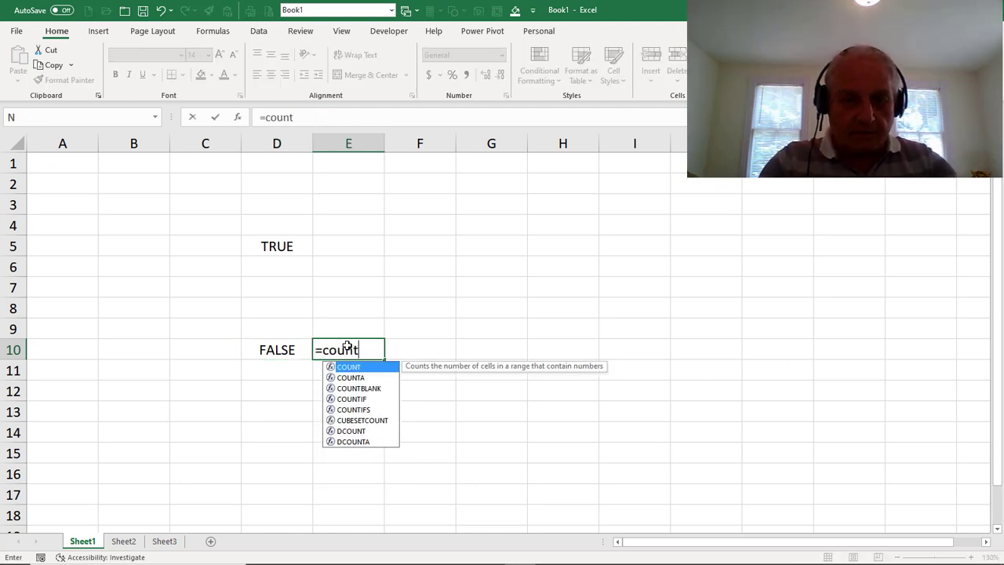
type("blank(c10)")
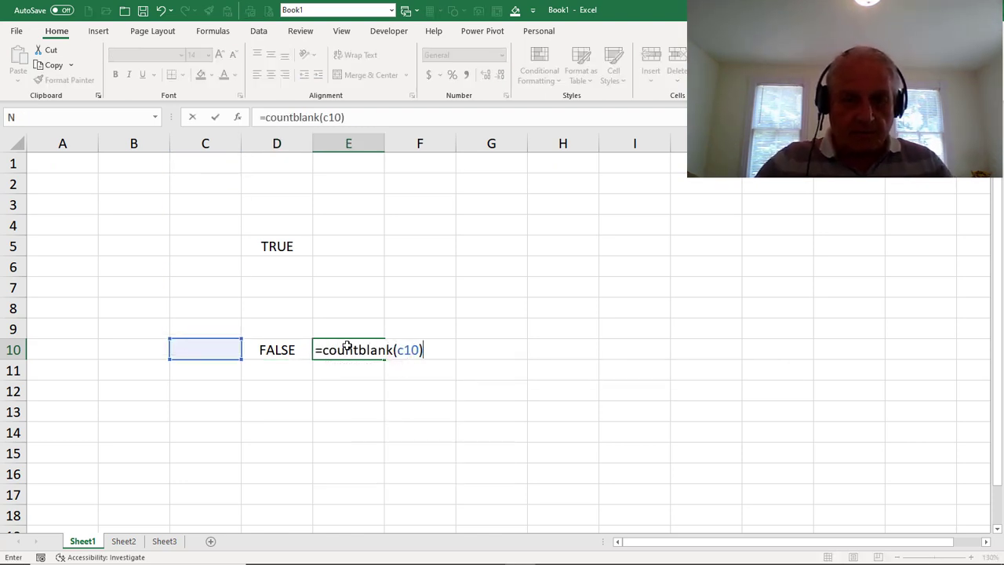
key("Return")
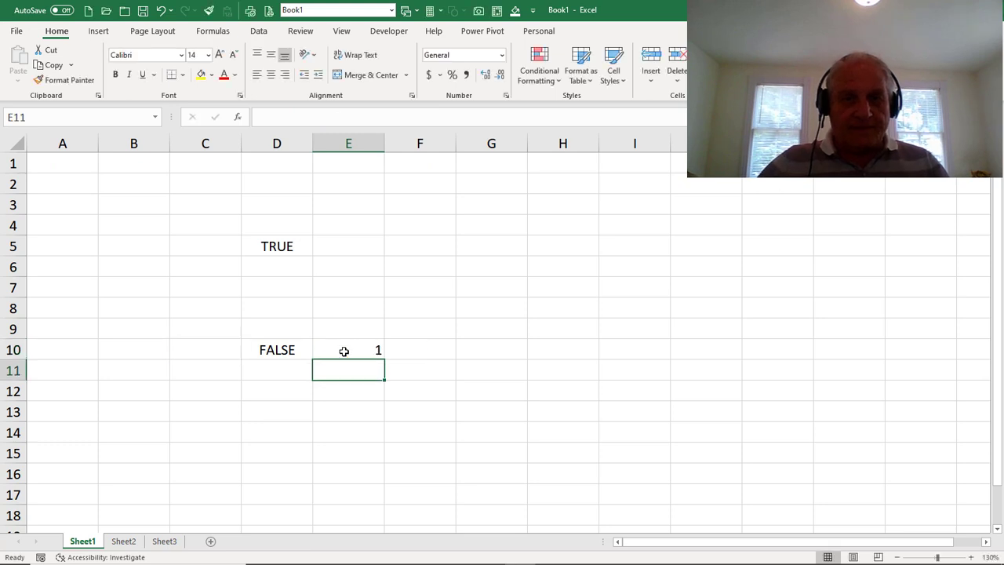
left_click(344, 350)
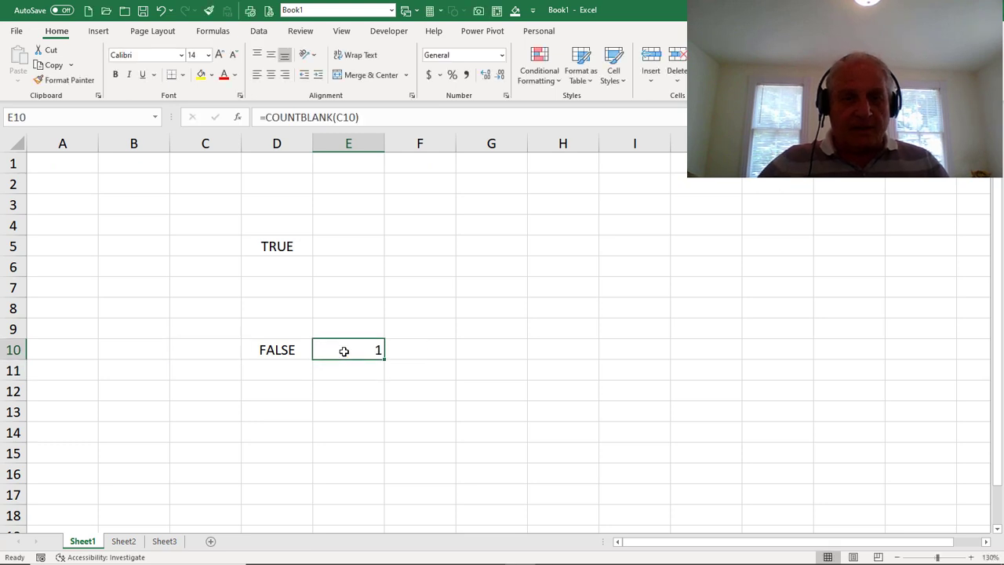
left_click(288, 350)
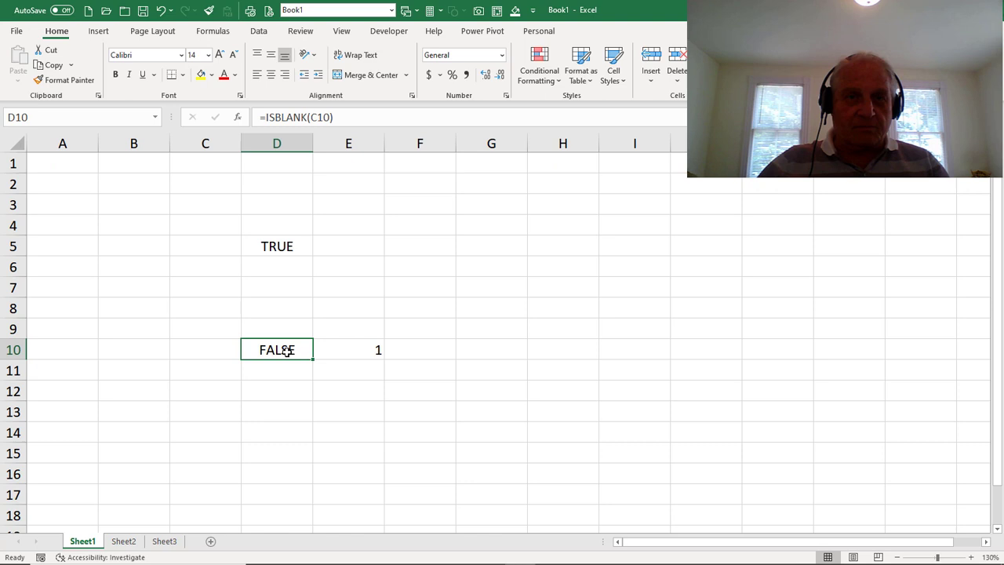
left_click(354, 352)
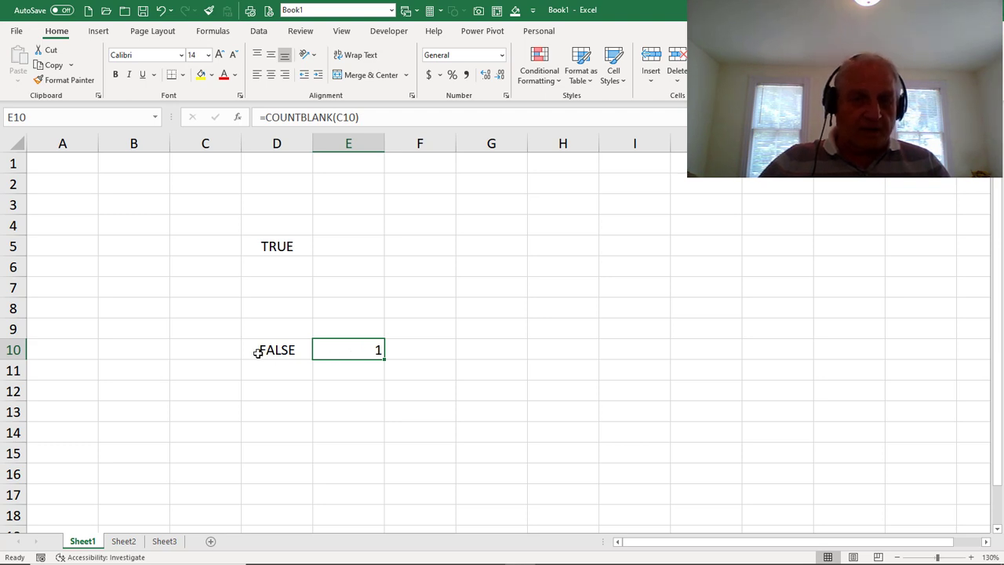
left_click(208, 346)
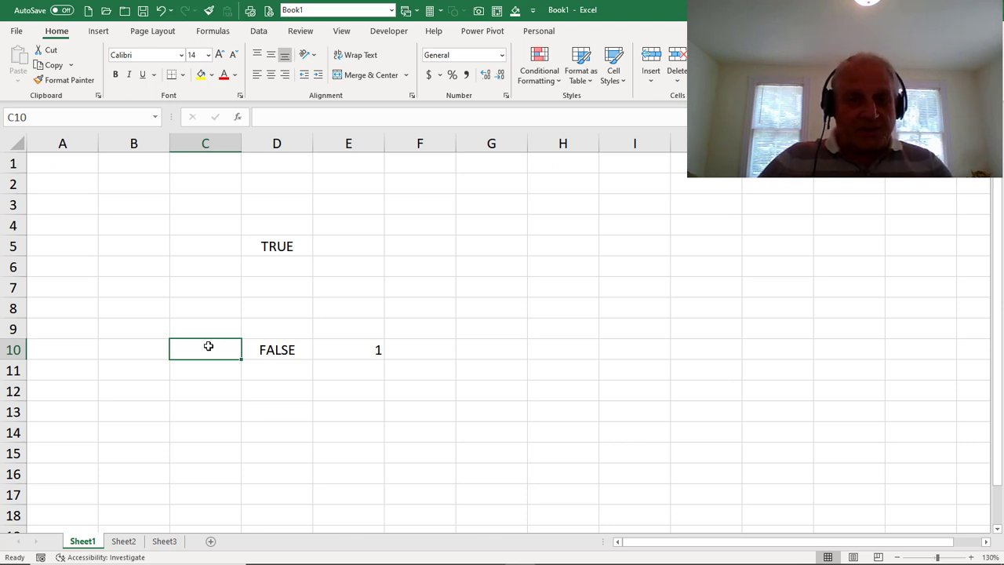
Enter the numbers 1, 2 and 3 in cells F2 through F4.
left_click(431, 181)
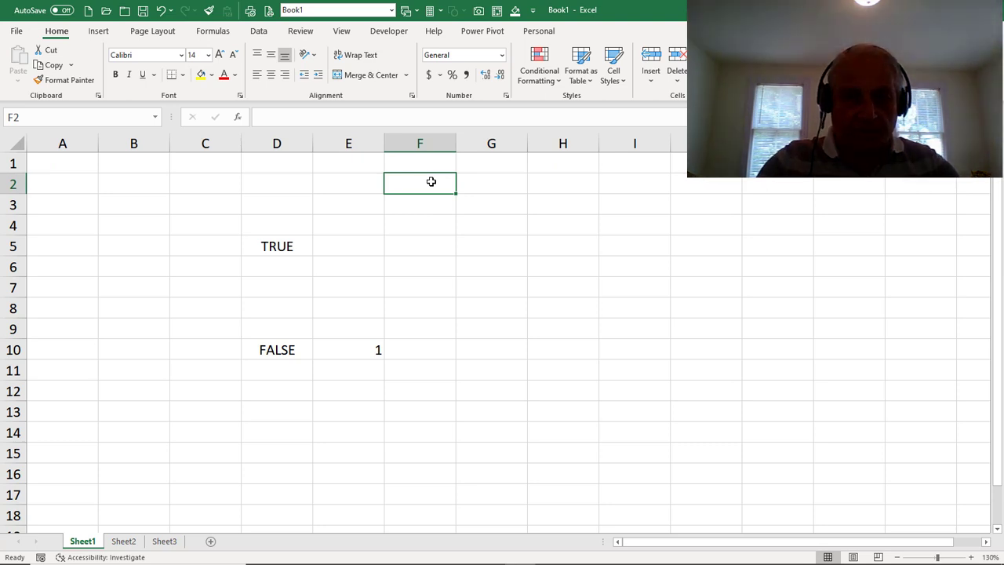
type("1")
key("Return")
type("2")
key("Return")
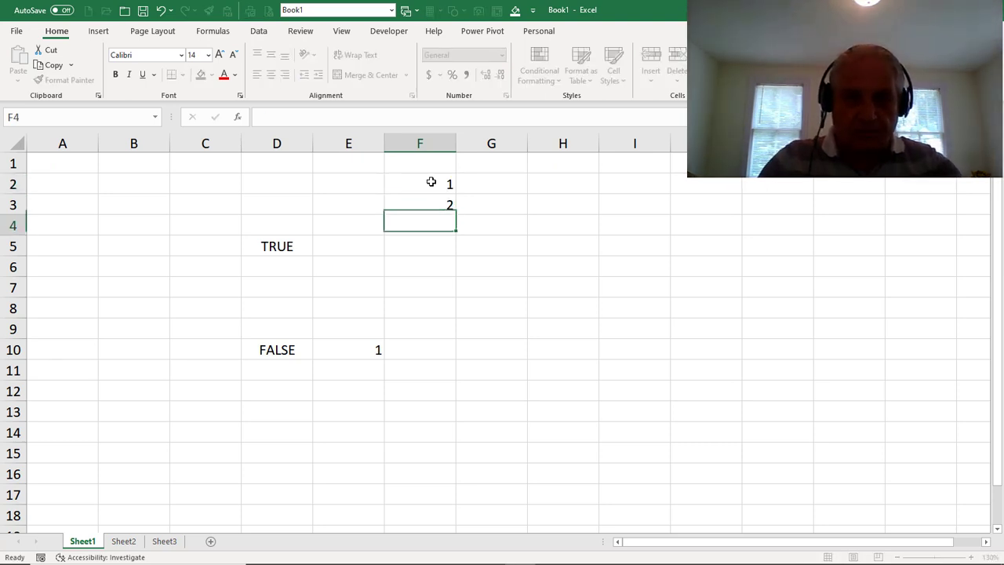
type("3")
key("Return")
Enter ="=SUM(F2:F4)" in F5 so that the cell returns the sum formula as text.
type("=")
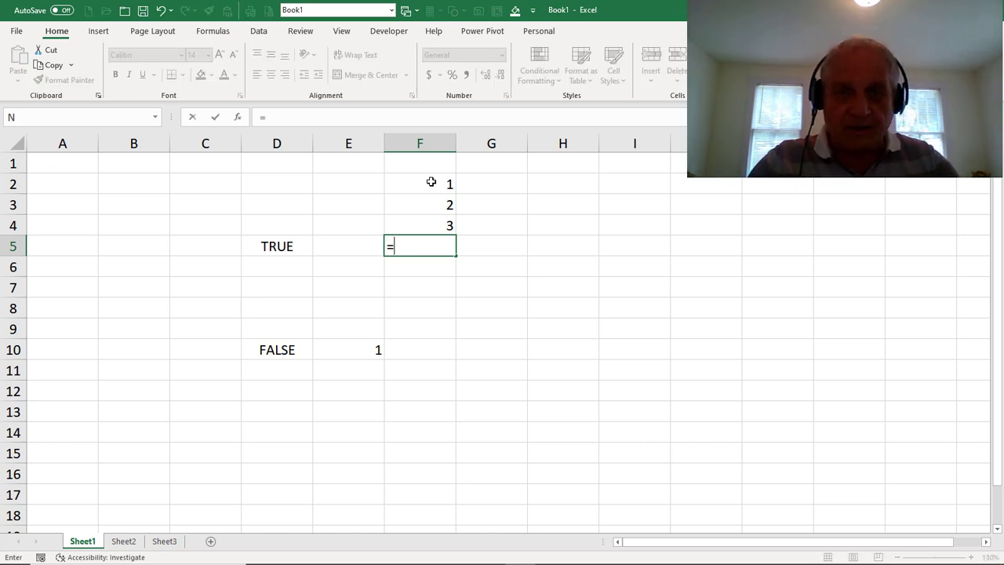
type("\"=")
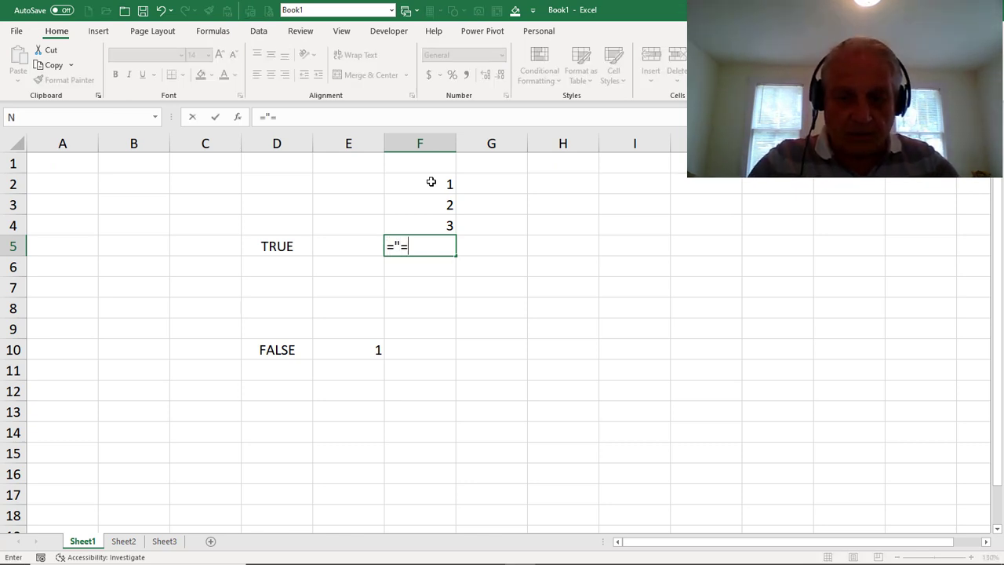
type("SUM(")
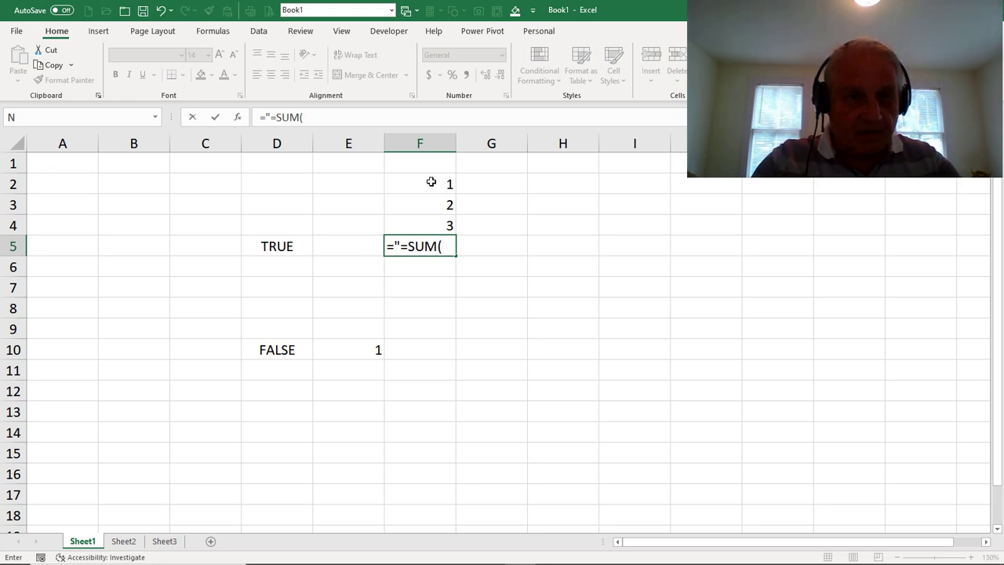
type("F2:")
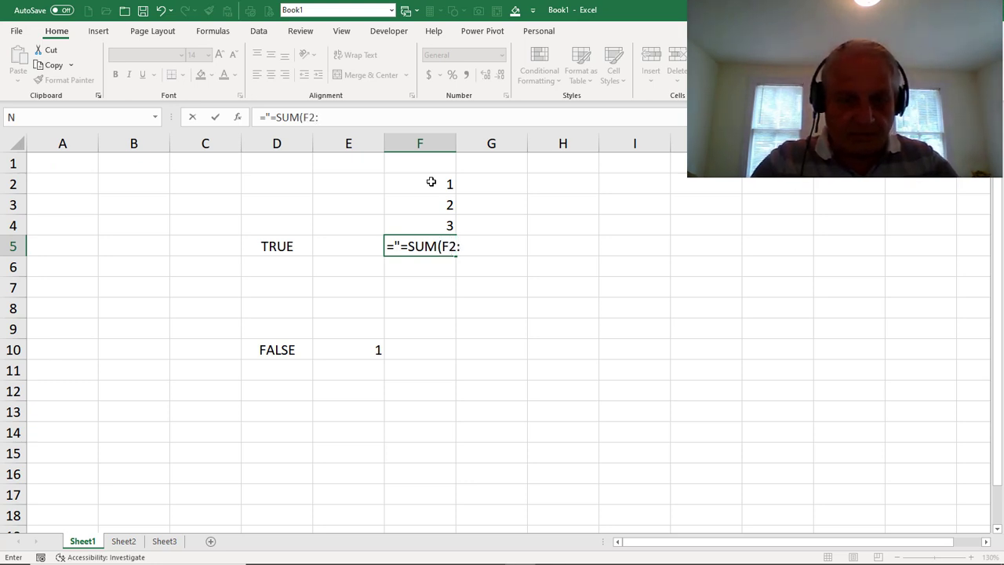
type("F4")
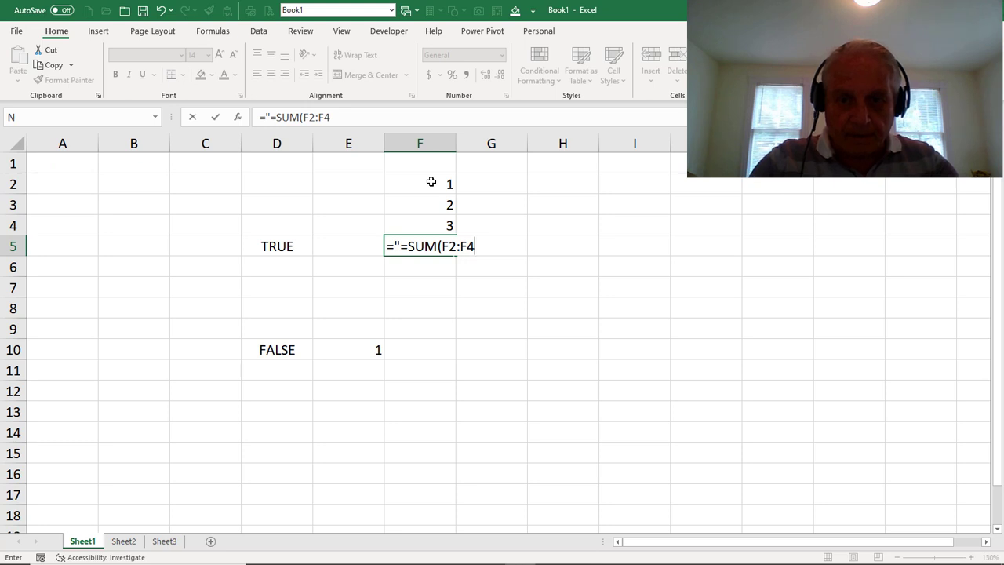
type(")\"")
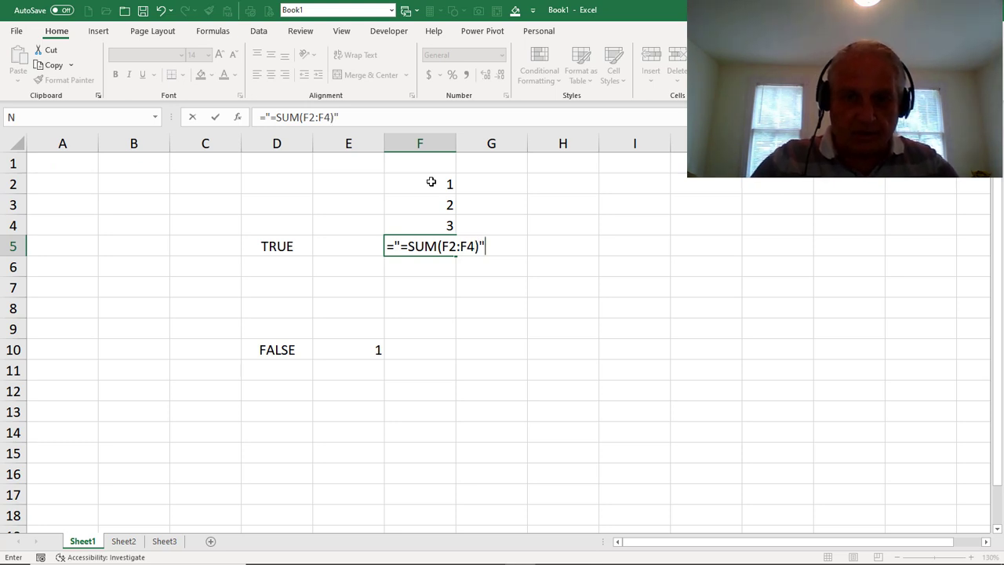
key("Return")
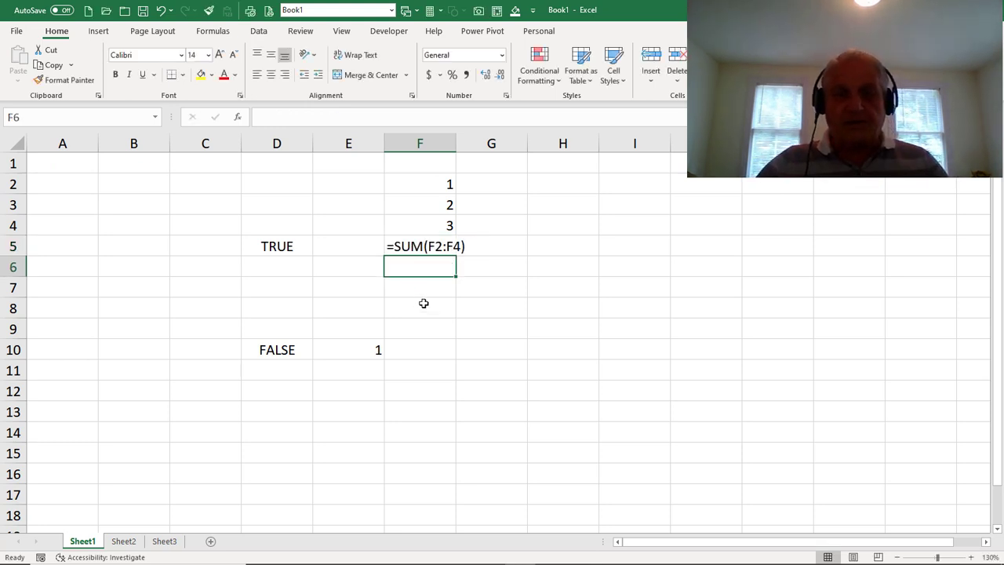
Replace the formula in F5 with its own value by copying the cell onto itself as values only.
left_click(417, 246)
mouse_move(415, 260)
left_mouse_down()
mouse_move(417, 328)
mouse_move(424, 248)
left_mouse_up()
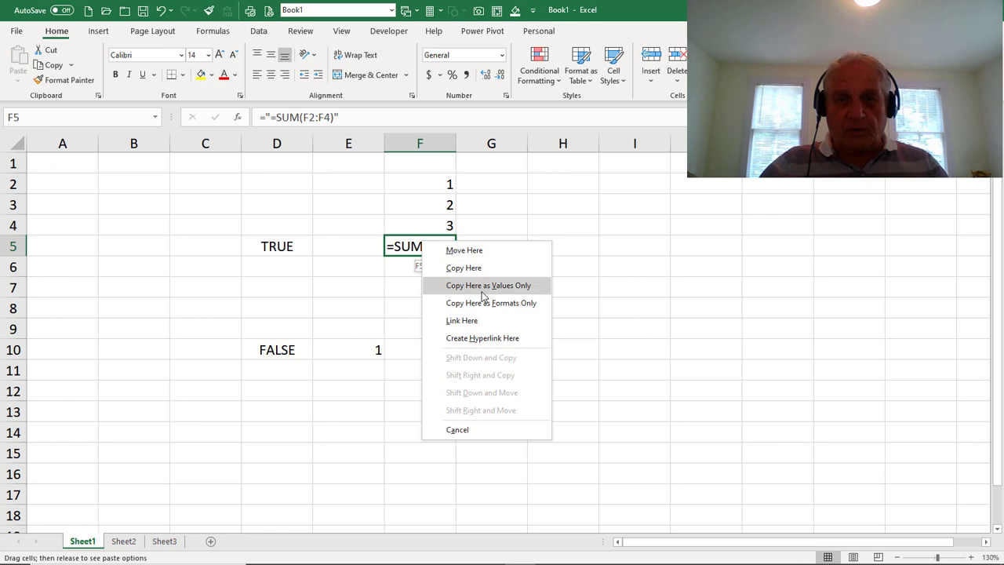
left_click(482, 286)
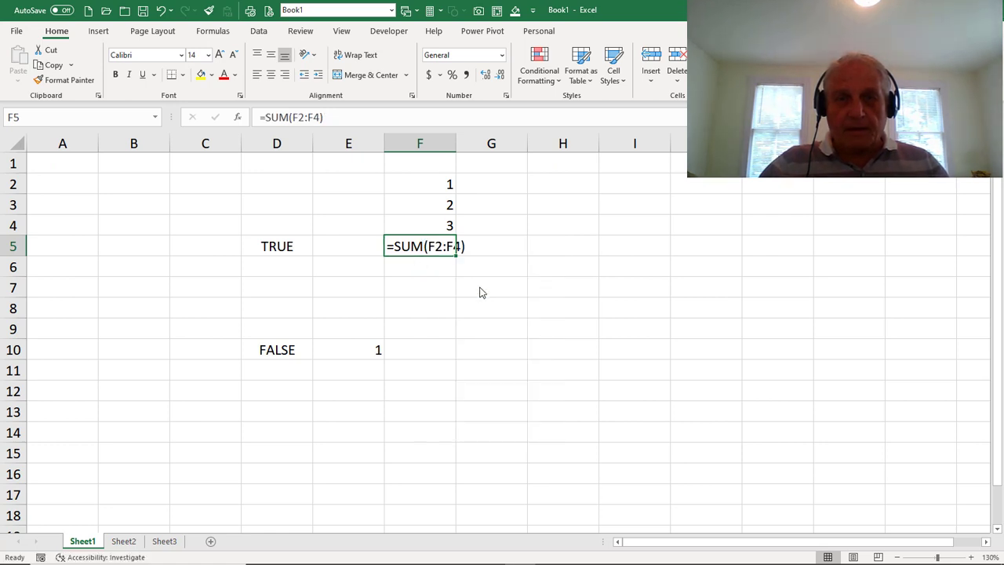
Re-enter the contents of F5 unchanged so the text is evaluated as a formula, and reselect F5.
left_click(340, 116)
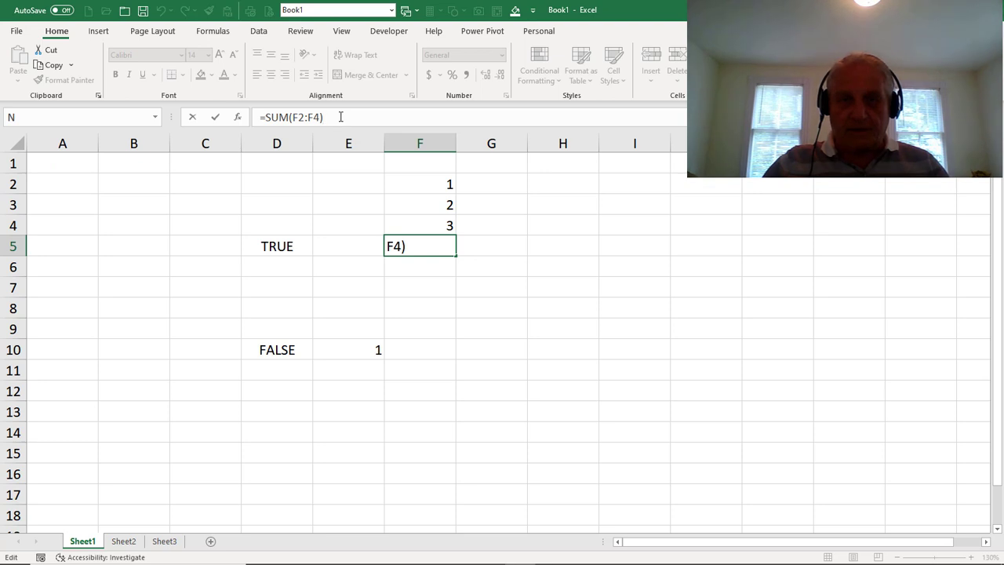
key("Return")
left_click(431, 248)
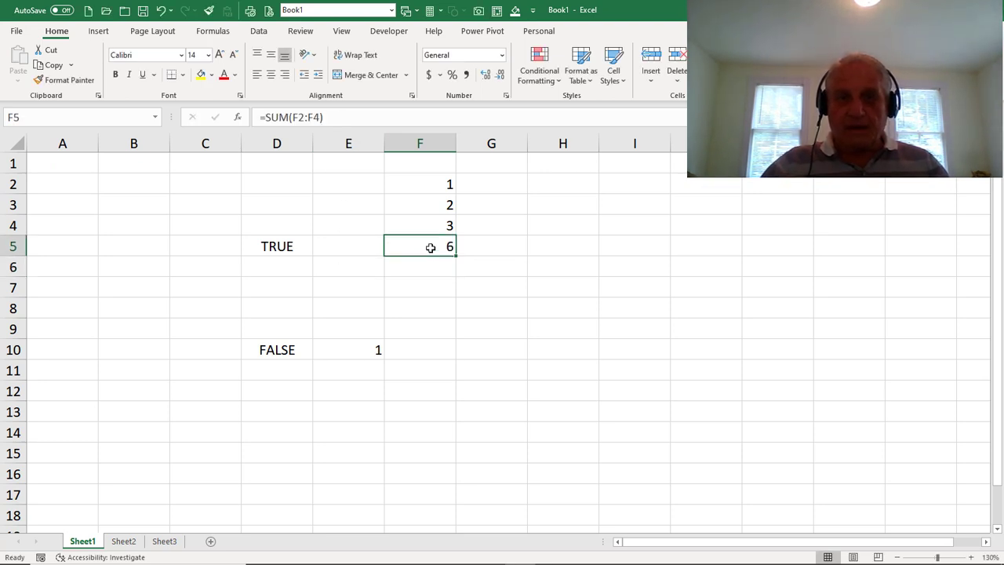
Measure the text length of C10 by entering =LEN(C10) in D11.
left_click(204, 350)
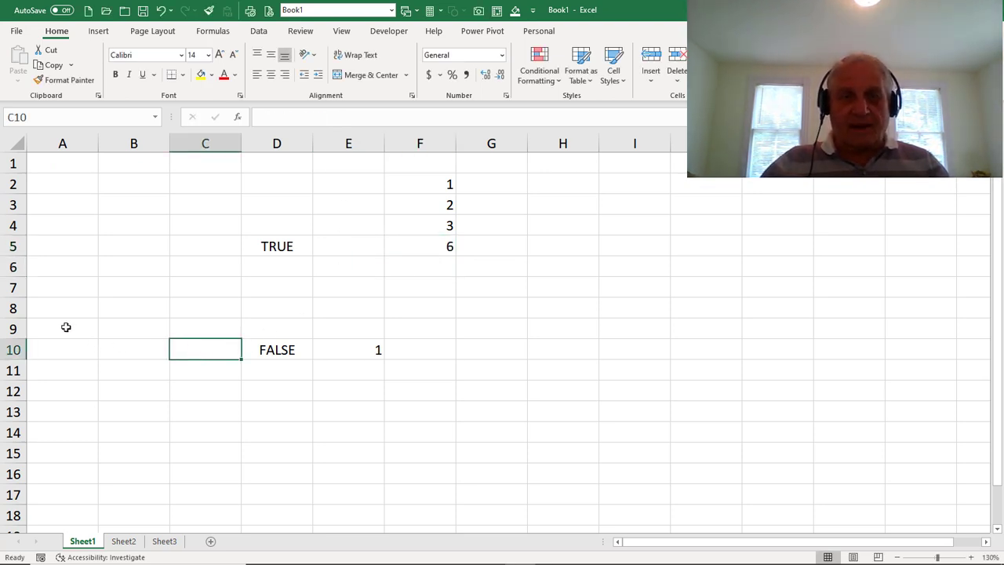
left_click(287, 376)
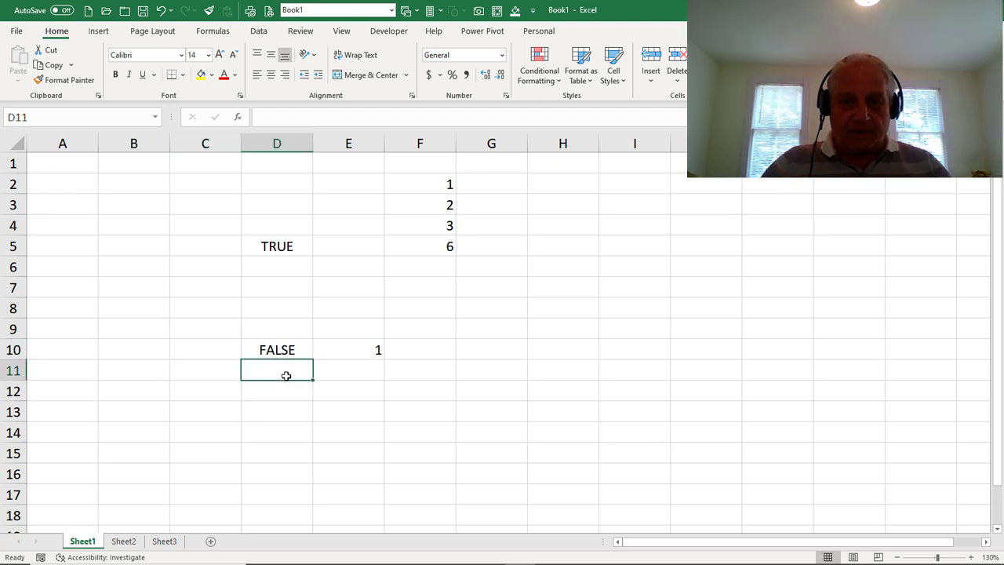
type("=len(")
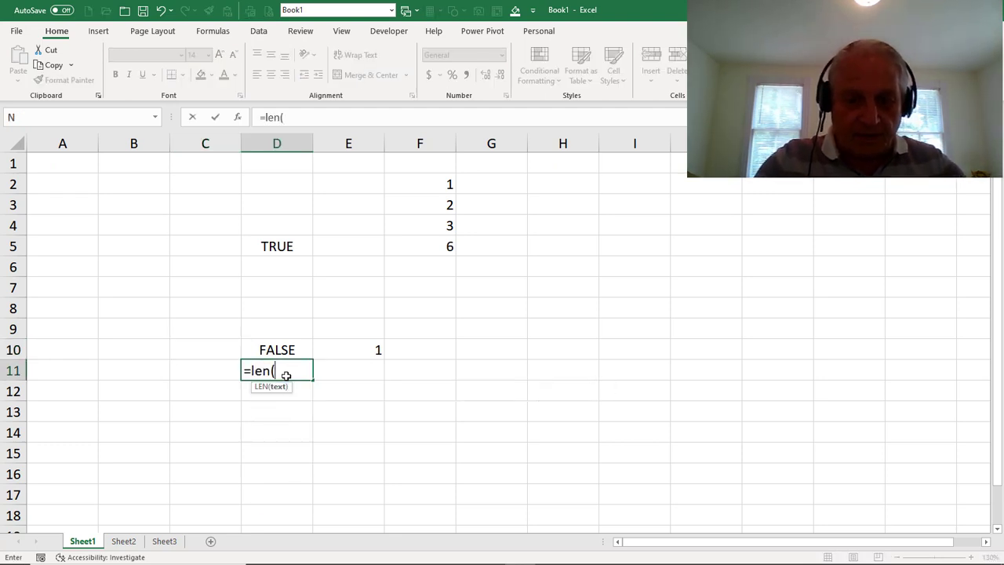
type("c10)")
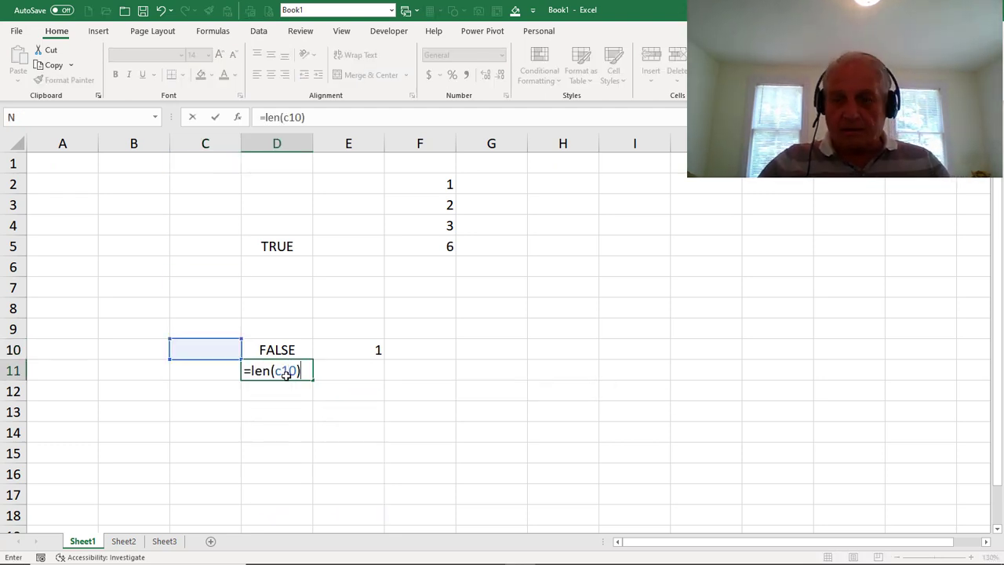
key("Return")
left_click(285, 367)
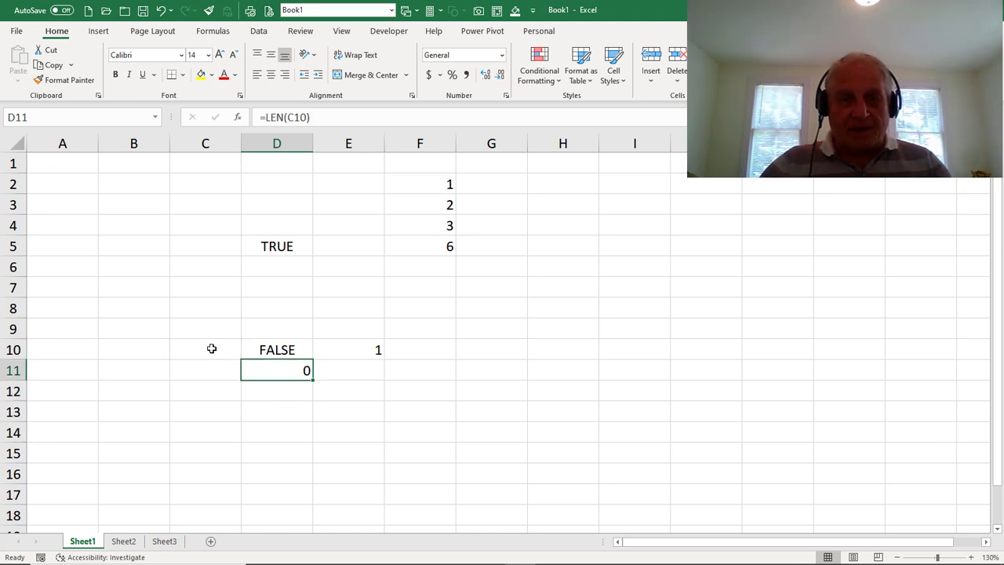
Review the test formulas in D10:E10 and D5, and examine column C cell by cell from C3 down to C10.
left_click_drag(277, 350, 338, 349)
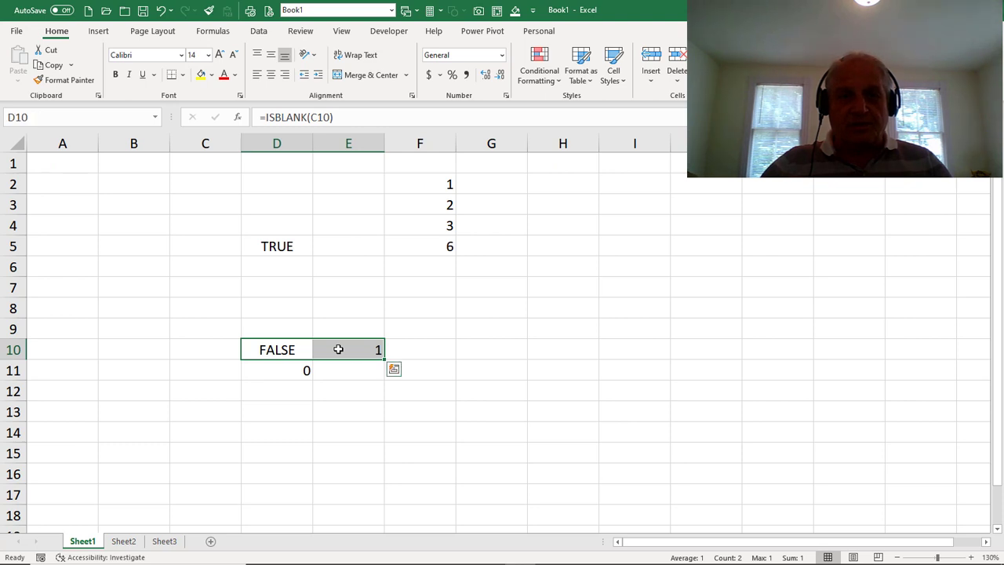
left_click(288, 246)
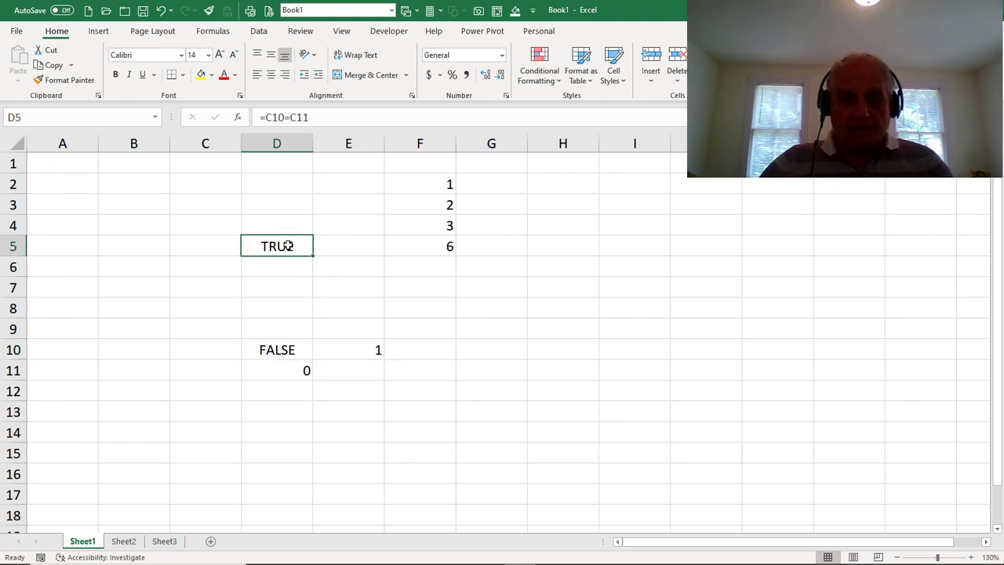
left_click(198, 195)
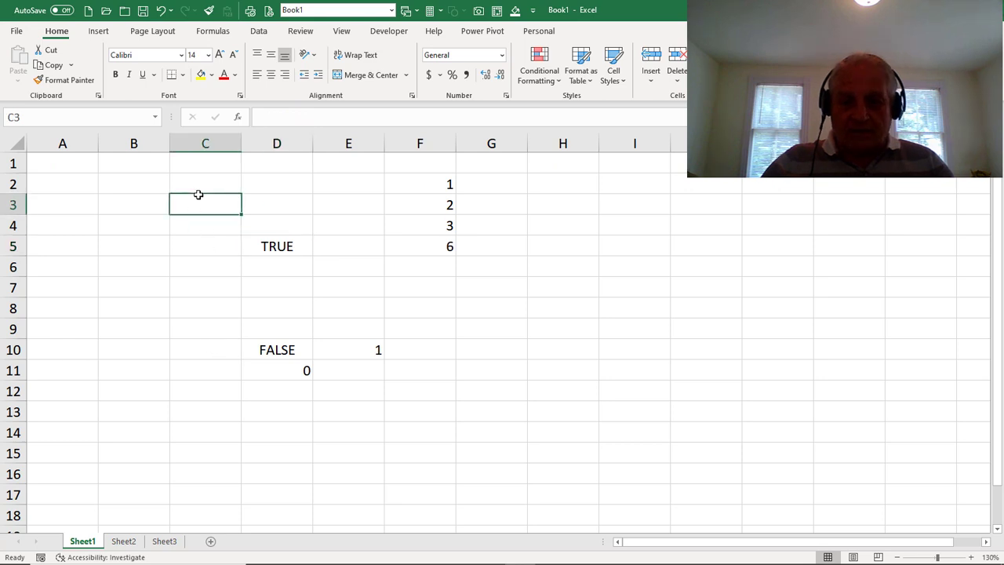
key("Down")
key("Down")
key("Down")
key("Down")
key("Down")
key("Down")
key("Down")
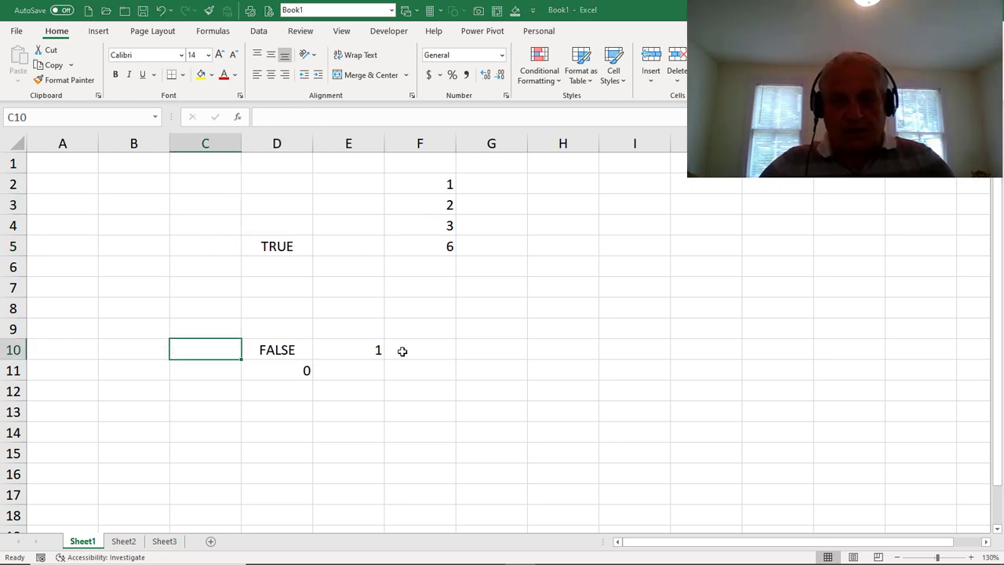
Select all blank cells in the sheet's used range with Go To Special to check whether C10 is included.
key("F5")
left_click(345, 451)
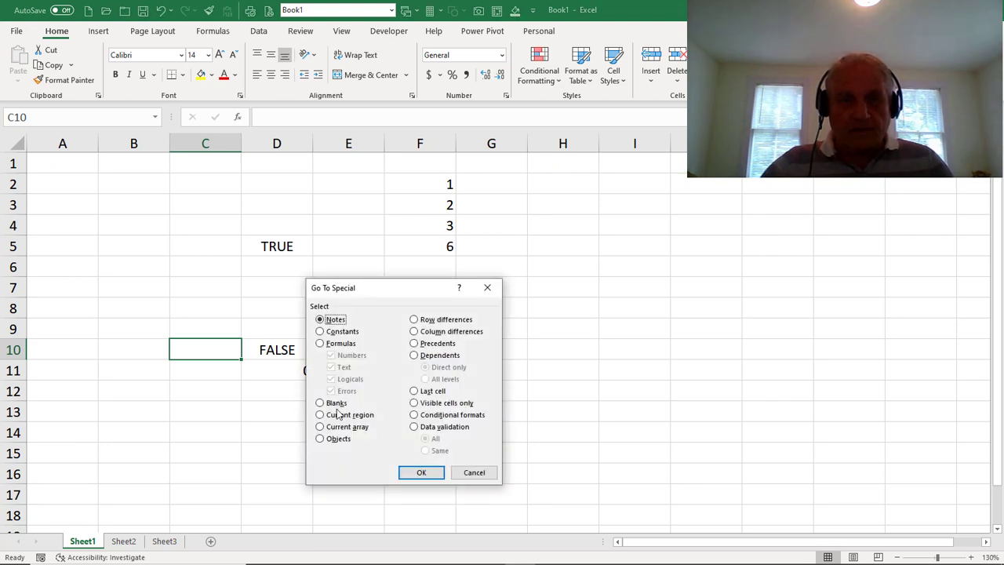
left_click(337, 403)
left_click(413, 471)
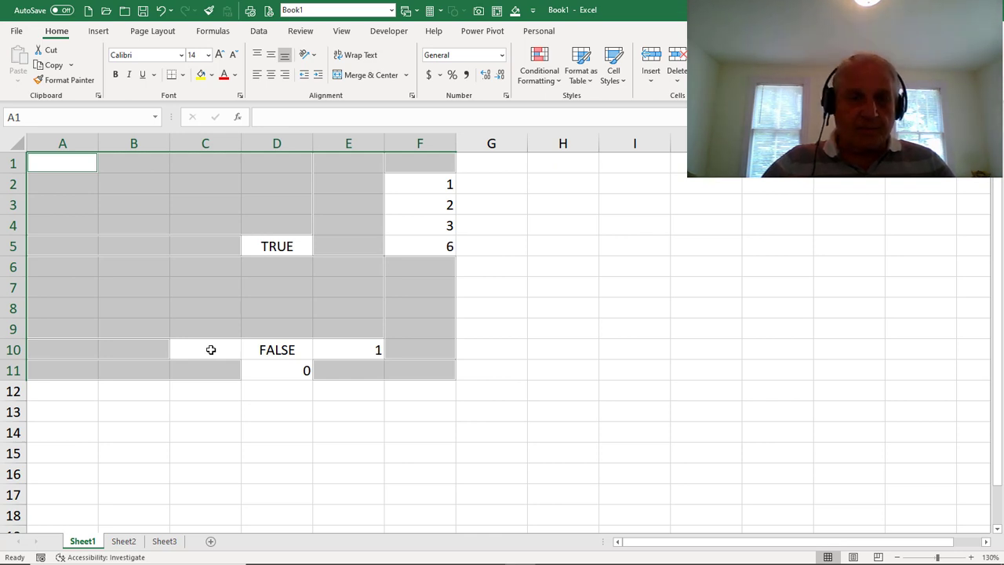
Compare the ISBLANK formula in D10 with the COUNTBLANK formula in E10.
left_click(287, 350)
left_click(348, 346)
left_click(264, 349)
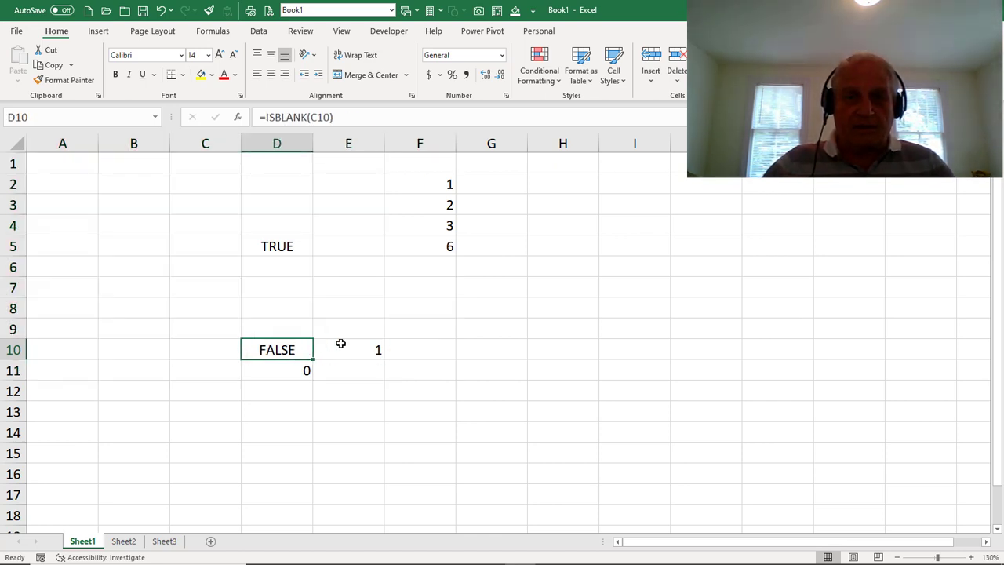
left_click(338, 344)
Re-enter the contents of C10 without changes and check the ISBLANK test in D10.
left_click(213, 353)
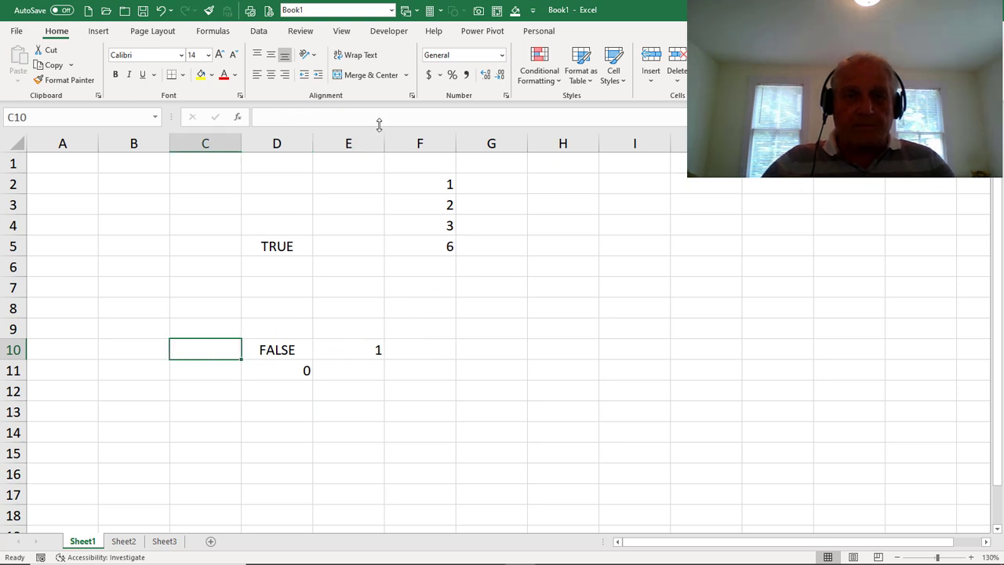
left_click(334, 116)
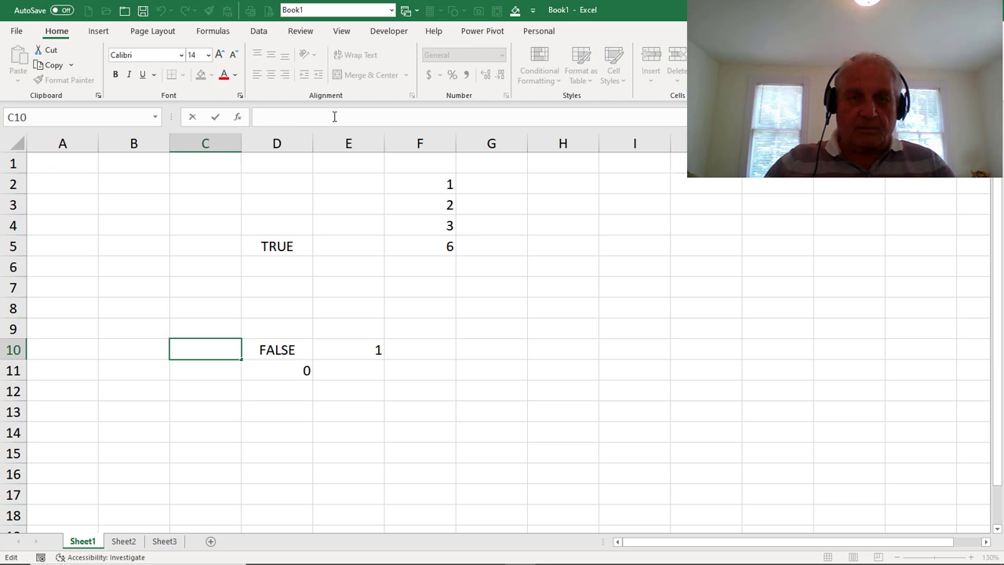
key("Return")
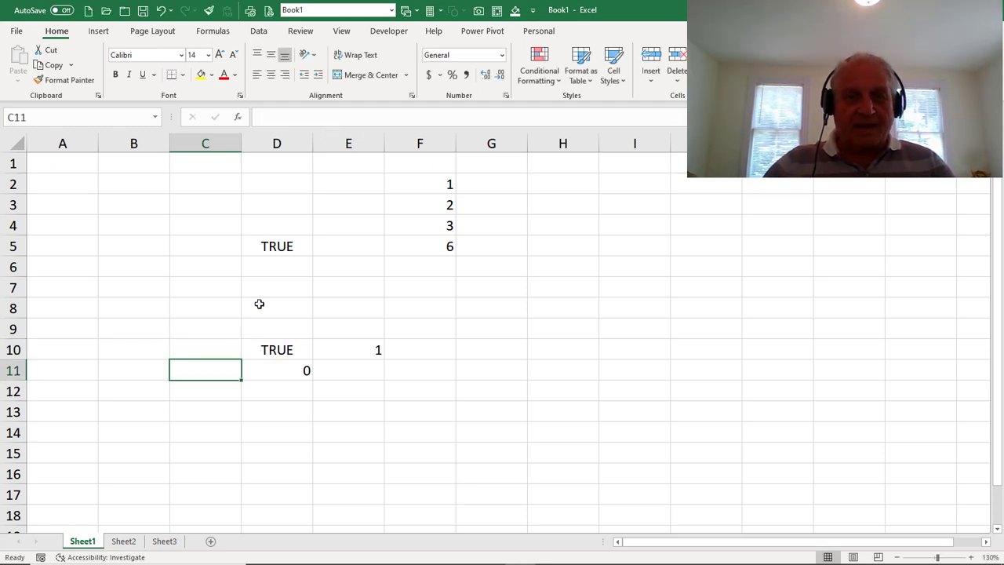
left_click(200, 354)
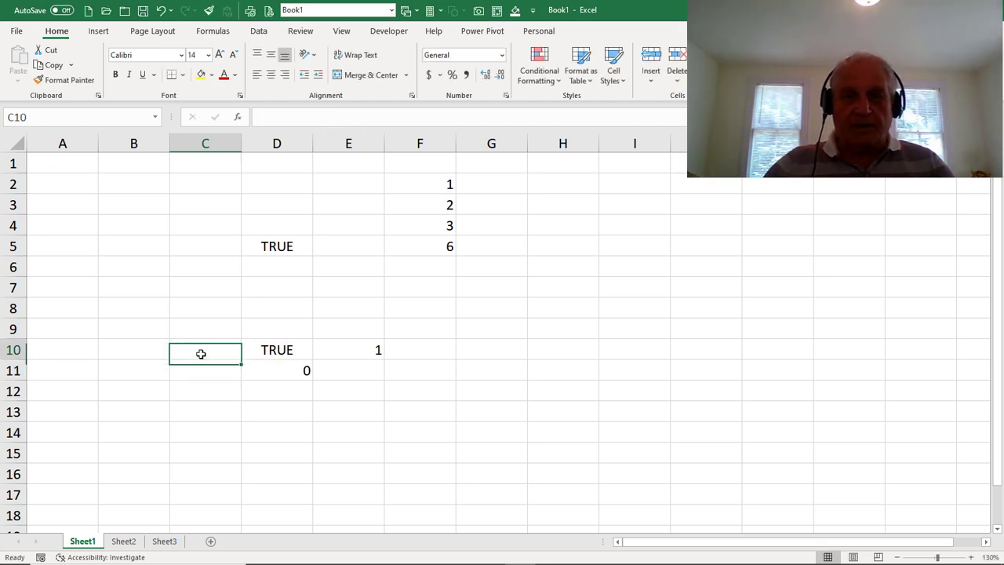
left_click(290, 350)
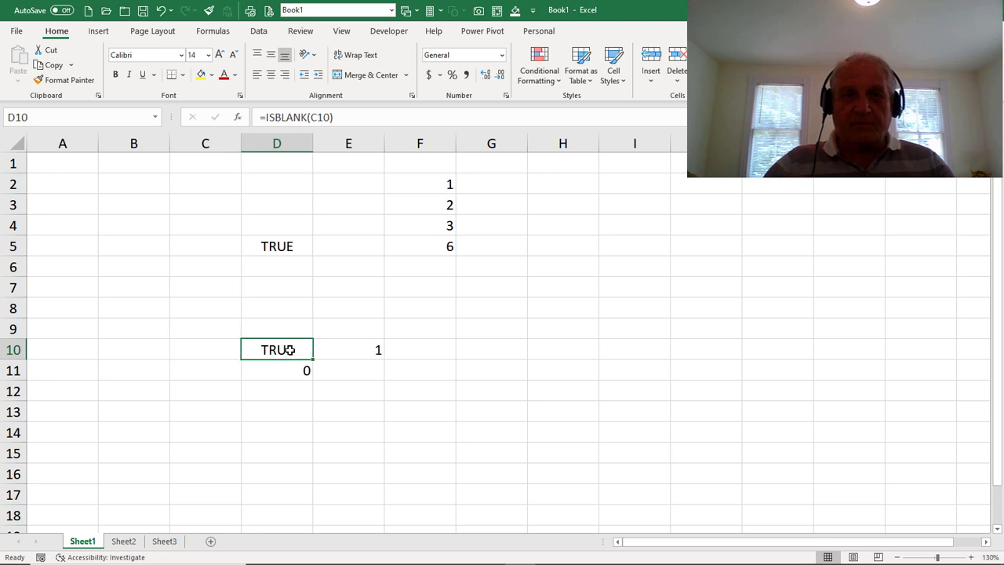
Check column C for remaining content by jumping down from C1 and back up, and reselect C10.
left_click(200, 162)
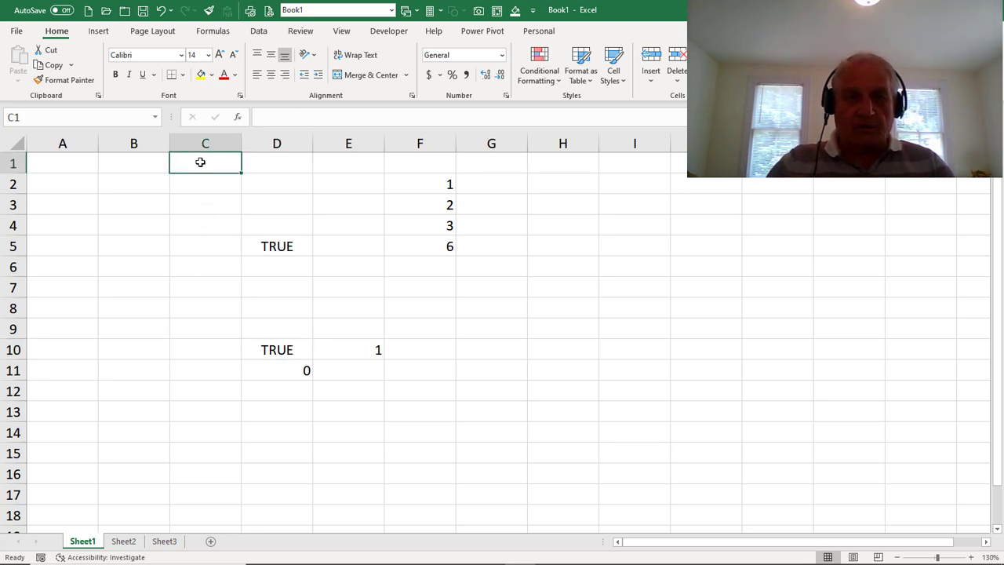
key("ctrl+Down")
key("ctrl+Up")
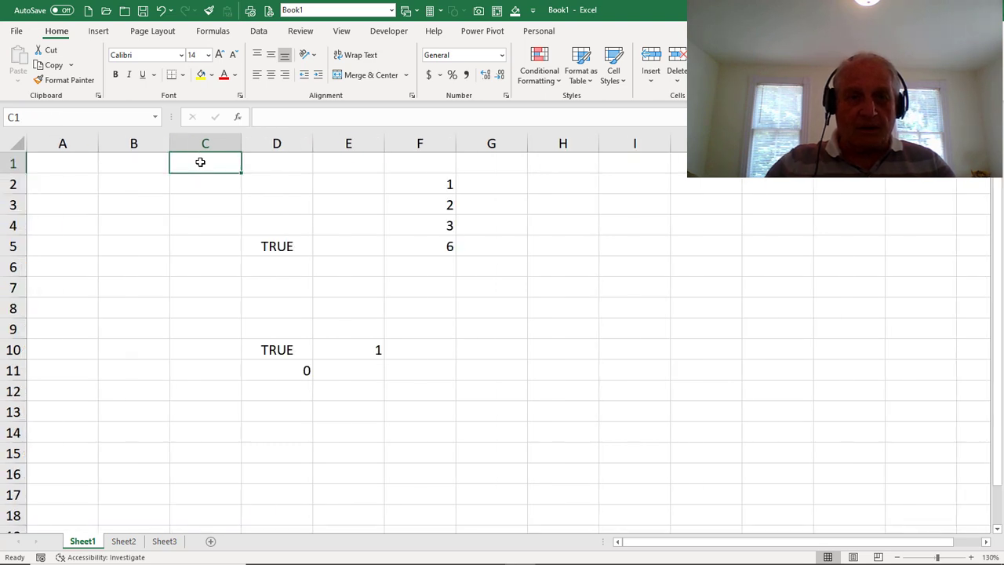
left_click(198, 348)
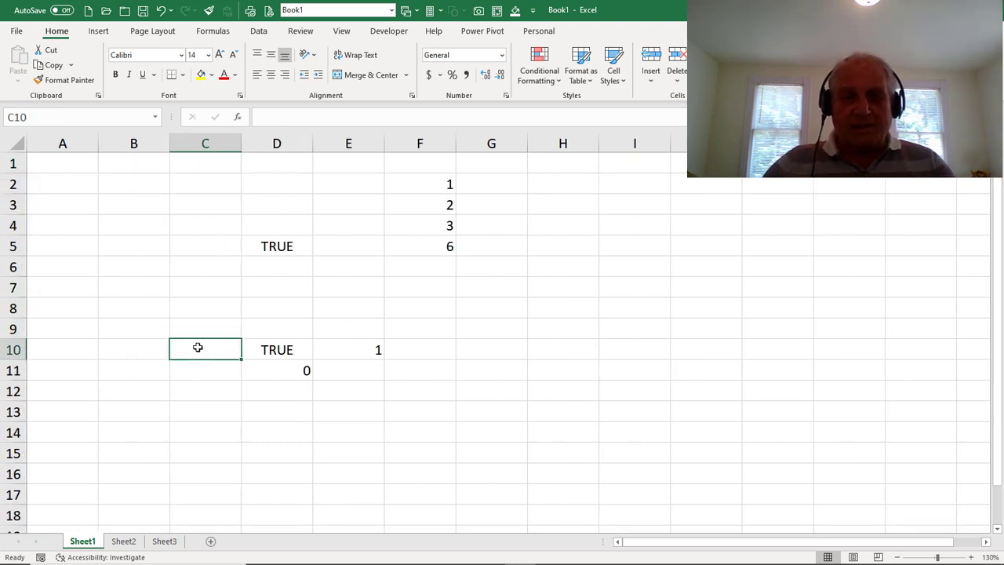